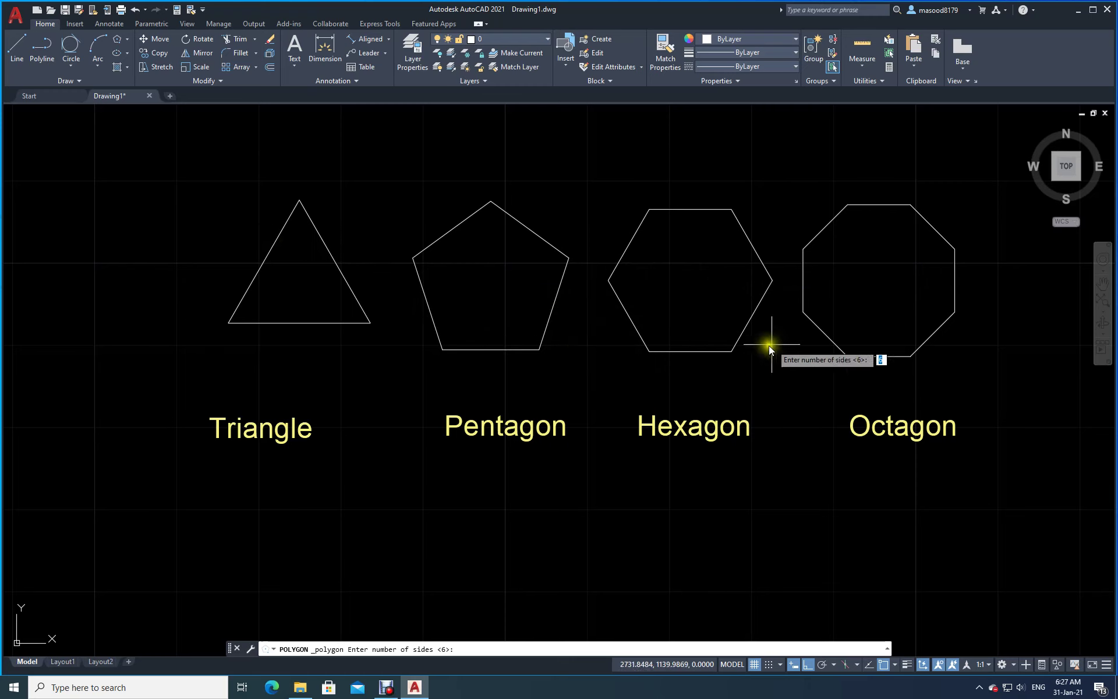
Step: Examine the sample triangles, pentagons, hexagons and octagons, comparing the plain, INSCRIBED and CIRCUMSCRIBED sets
{"action": "right_click", "coordinate": [986, 338]}
{"action": "mouse_move", "coordinate": [986, 338]}
{"action": "middle_mouse_down"}
{"action": "mouse_move", "coordinate": [274, 374]}
{"action": "mouse_move", "coordinate": [69, 367]}
{"action": "middle_mouse_up"}
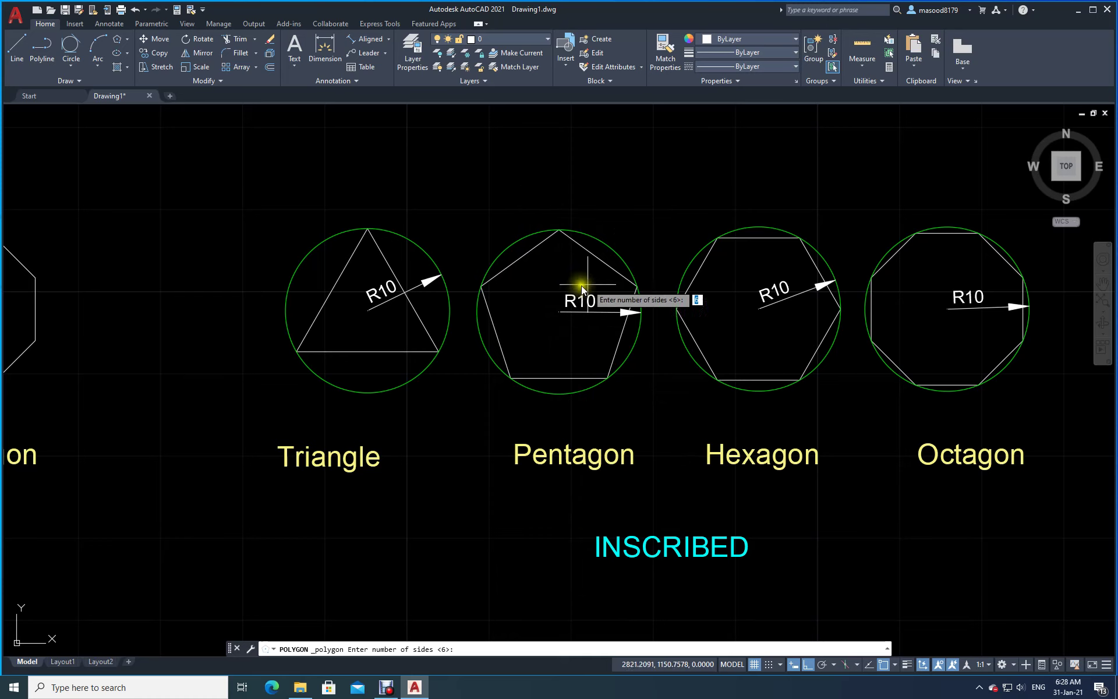
{"action": "left_click", "coordinate": [1046, 395]}
{"action": "mouse_move", "coordinate": [1046, 393]}
{"action": "middle_mouse_down"}
{"action": "mouse_move", "coordinate": [668, 394]}
{"action": "mouse_move", "coordinate": [238, 452]}
{"action": "middle_mouse_up"}
{"action": "middle_click_drag", "start_coordinate": [837, 410], "coordinate": [471, 446]}
{"action": "scroll", "coordinate": [424, 465], "scroll_direction": "up", "scroll_amount": 2}
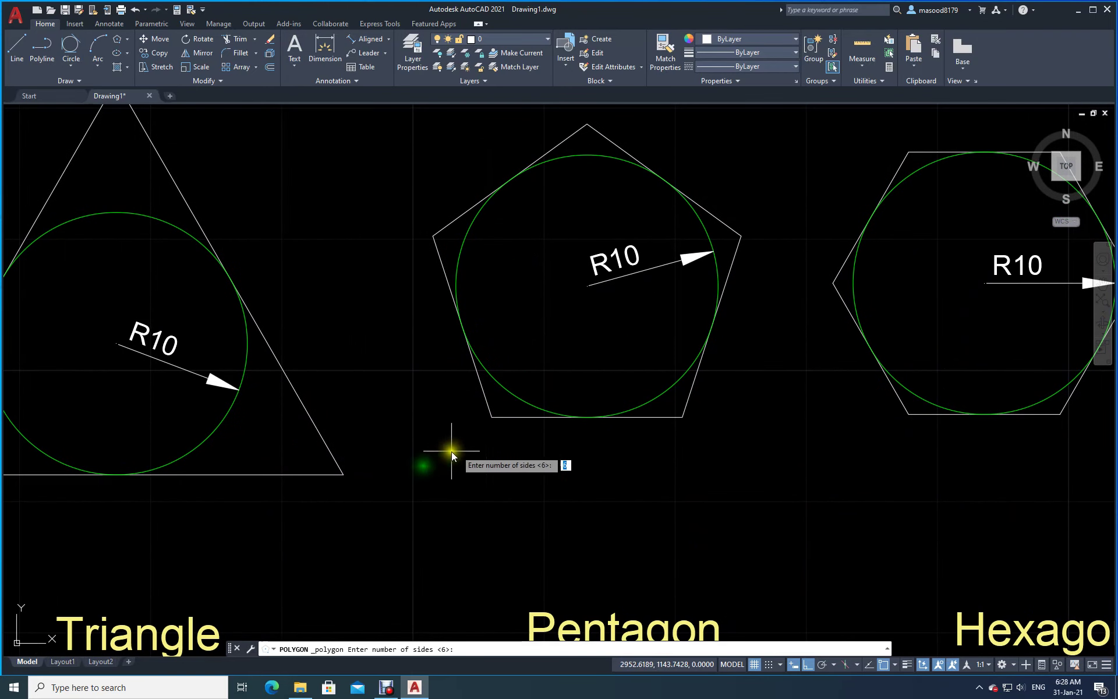
{"action": "scroll", "coordinate": [520, 429], "scroll_direction": "down", "scroll_amount": 2}
{"action": "middle_click_drag", "start_coordinate": [775, 412], "coordinate": [698, 417]}
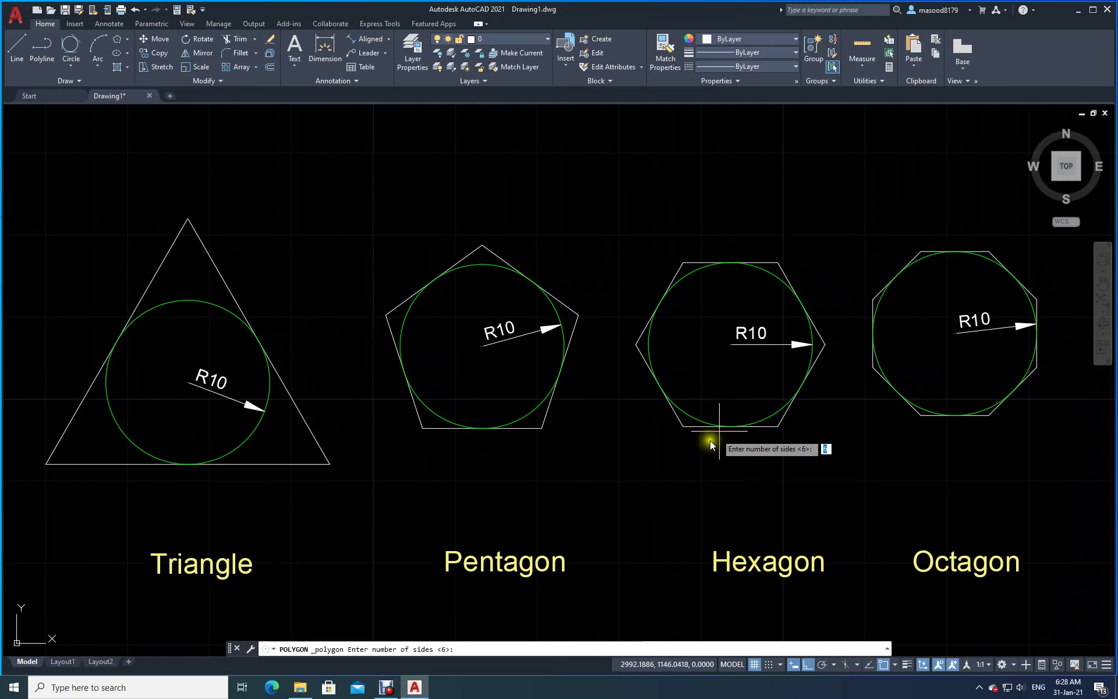
{"action": "mouse_move", "coordinate": [639, 491]}
{"action": "middle_mouse_down"}
{"action": "mouse_move", "coordinate": [637, 389]}
{"action": "mouse_move", "coordinate": [627, 410]}
{"action": "middle_mouse_up"}
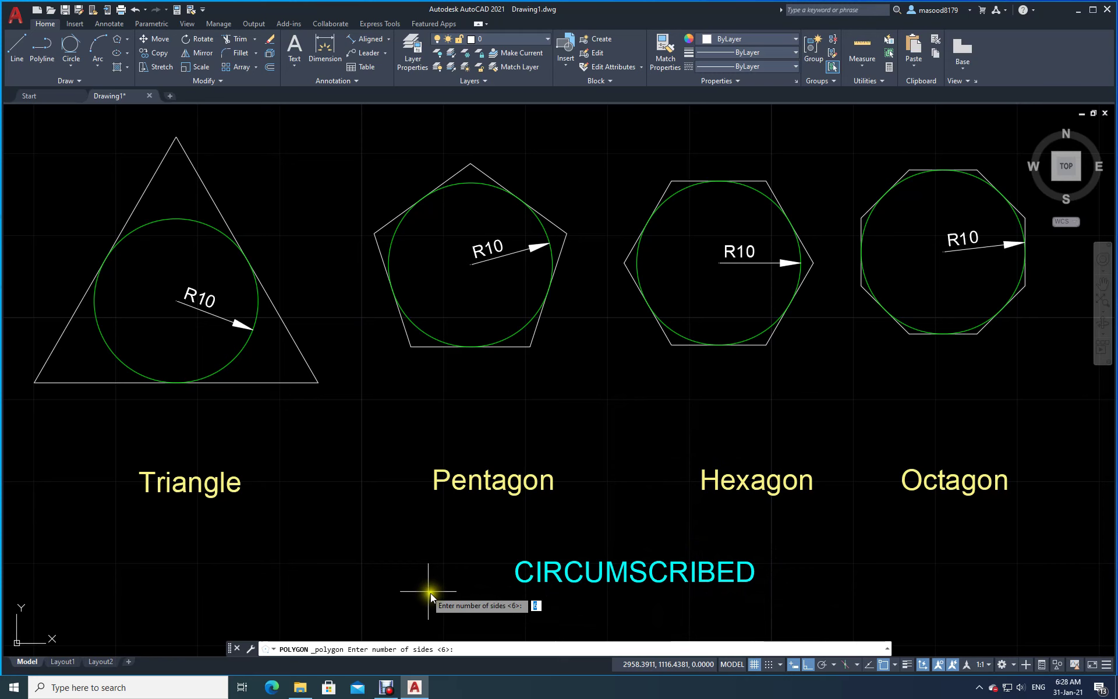
{"action": "scroll", "coordinate": [305, 533], "scroll_direction": "down", "scroll_amount": 2}
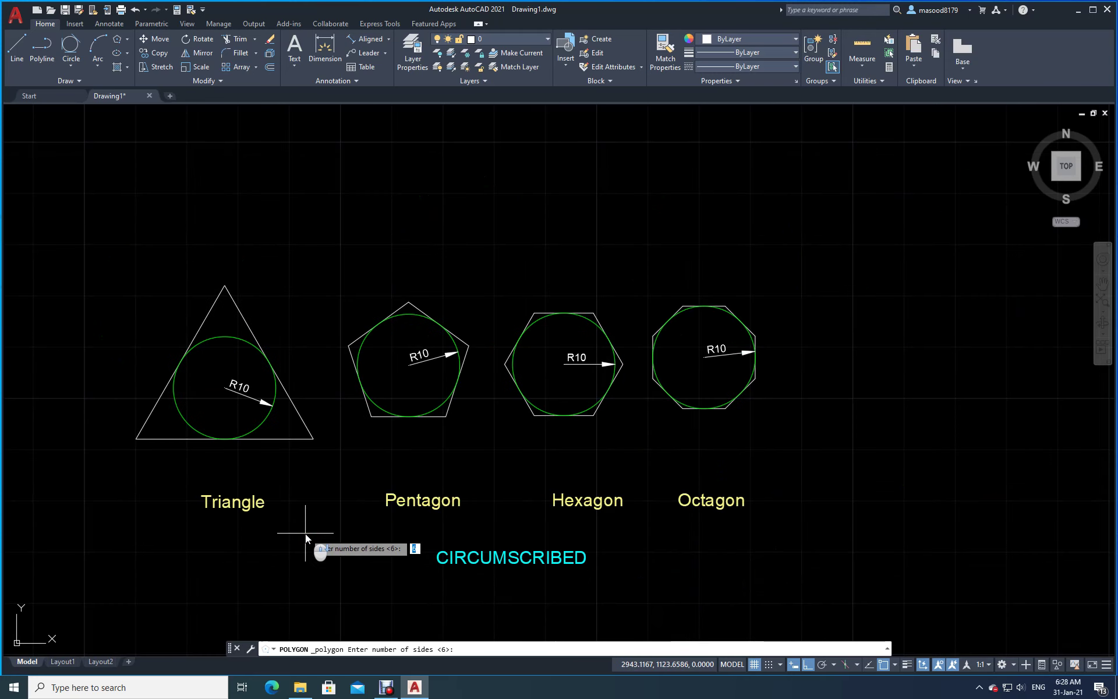
{"action": "mouse_move", "coordinate": [277, 520]}
{"action": "middle_mouse_down"}
{"action": "mouse_move", "coordinate": [589, 512]}
{"action": "mouse_move", "coordinate": [844, 477]}
{"action": "middle_mouse_up"}
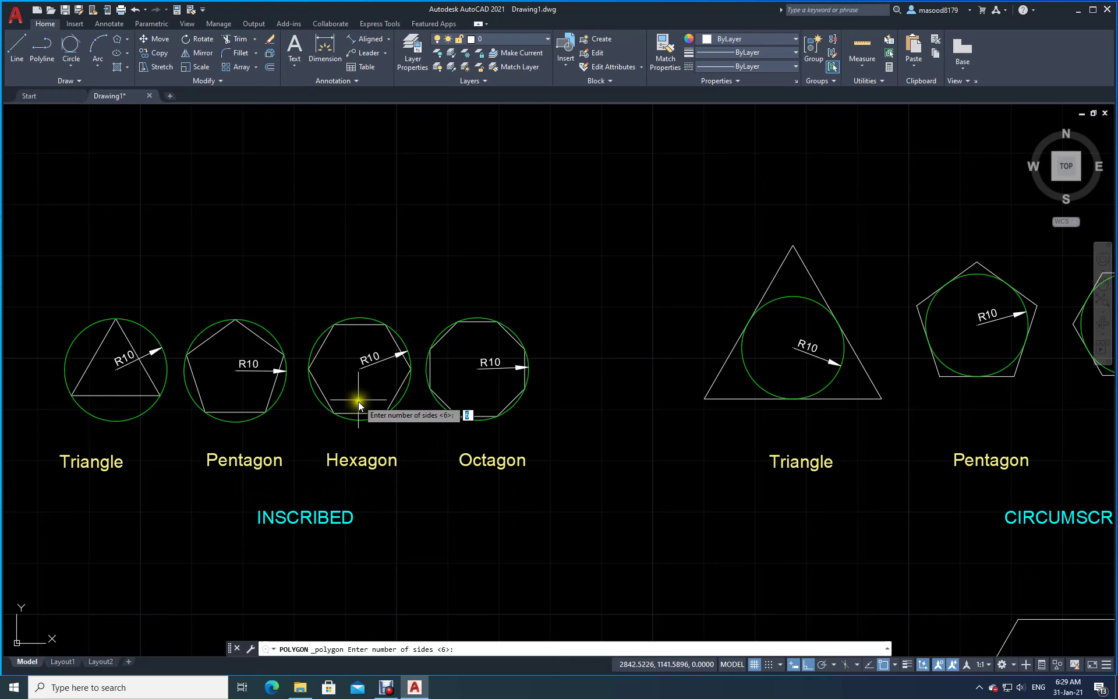
Step: Erase the 40 width dimension beneath the hexagon that sits below the INSCRIBED label
{"action": "left_click", "coordinate": [408, 527]}
{"action": "mouse_move", "coordinate": [407, 527]}
{"action": "middle_mouse_down"}
{"action": "mouse_move", "coordinate": [406, 375]}
{"action": "mouse_move", "coordinate": [429, 320]}
{"action": "middle_mouse_up"}
{"action": "middle_click_drag", "start_coordinate": [399, 516], "coordinate": [397, 392]}
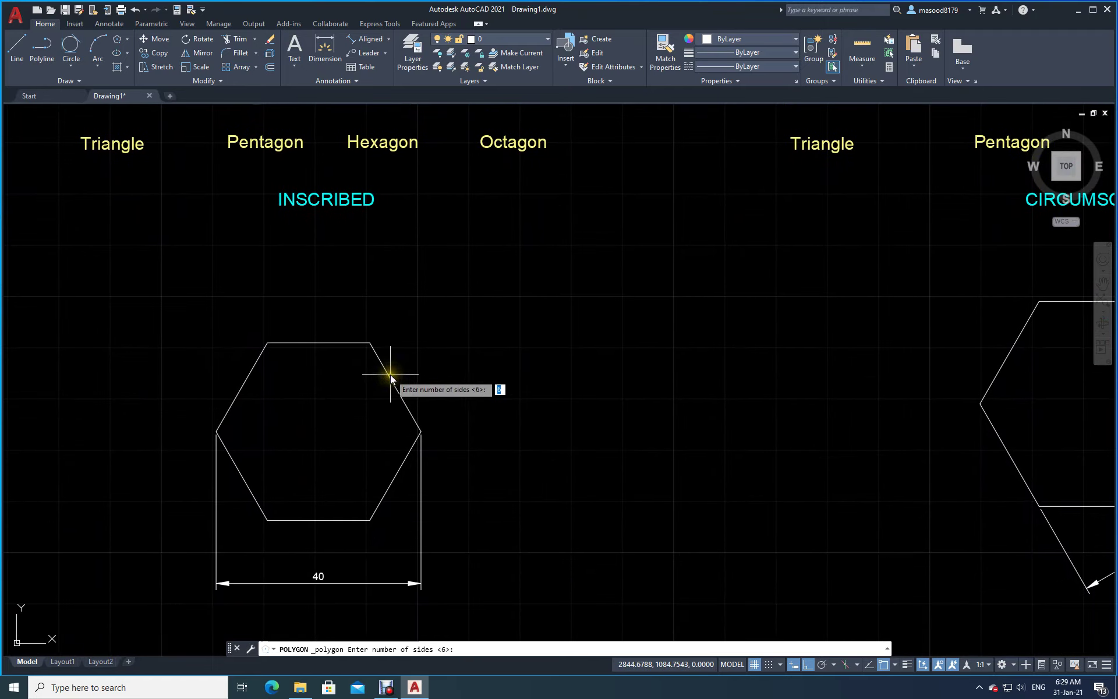
{"action": "left_click", "coordinate": [269, 39]}
{"action": "left_click", "coordinate": [473, 595]}
{"action": "left_click", "coordinate": [351, 553]}
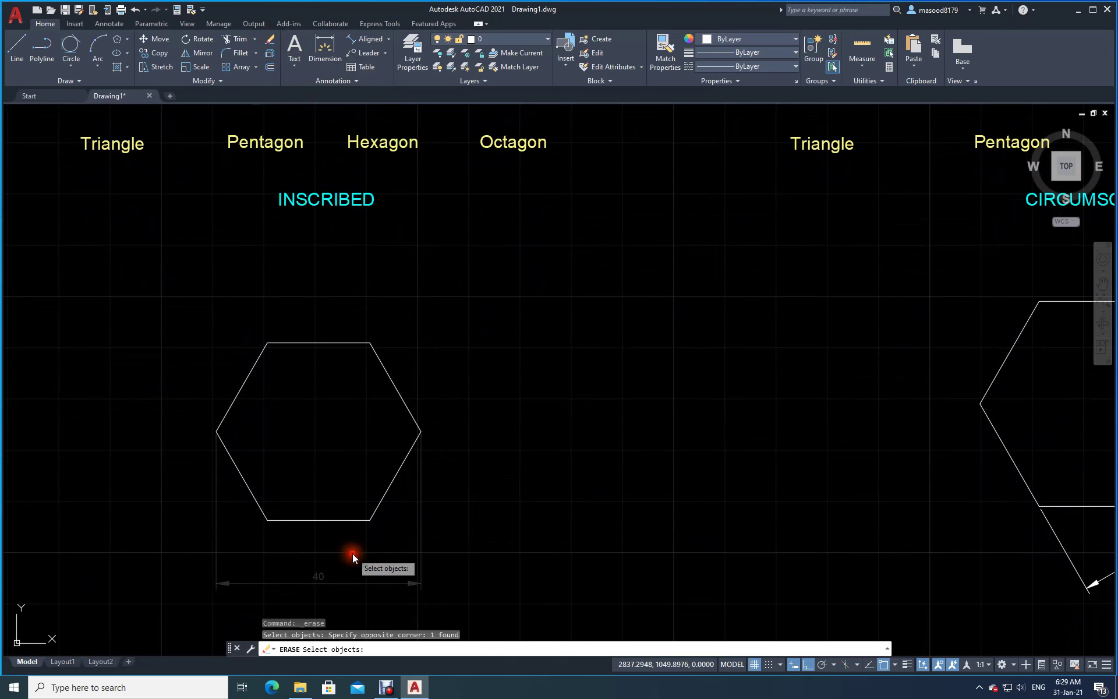
{"action": "key", "text": "Return"}
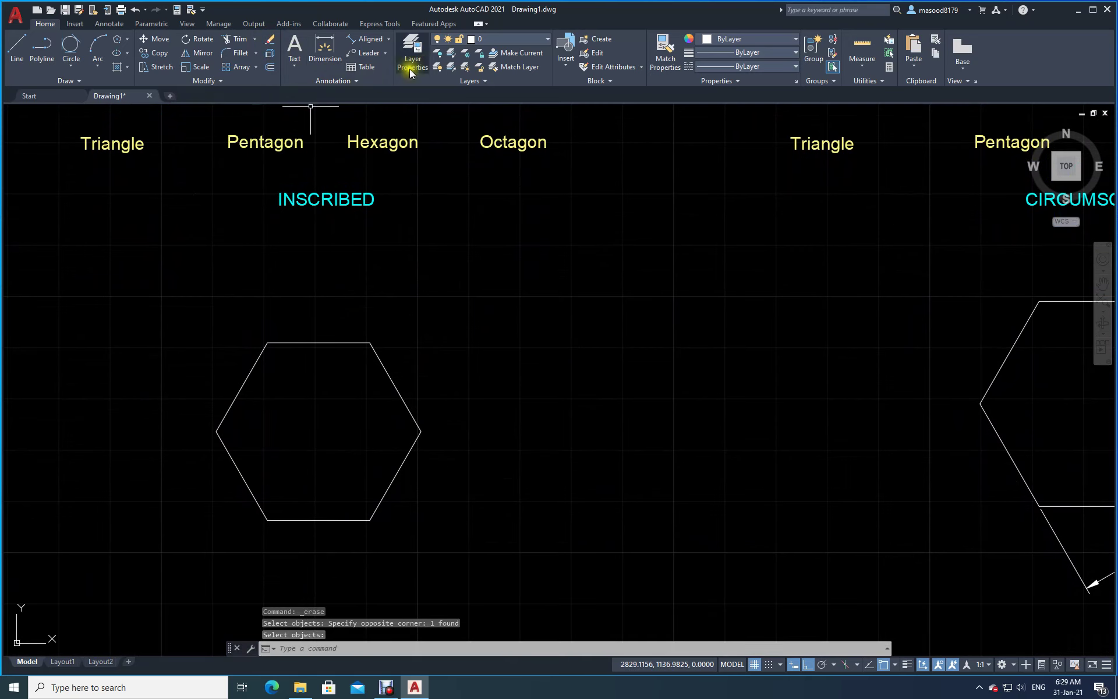
{"action": "left_click", "coordinate": [372, 39]}
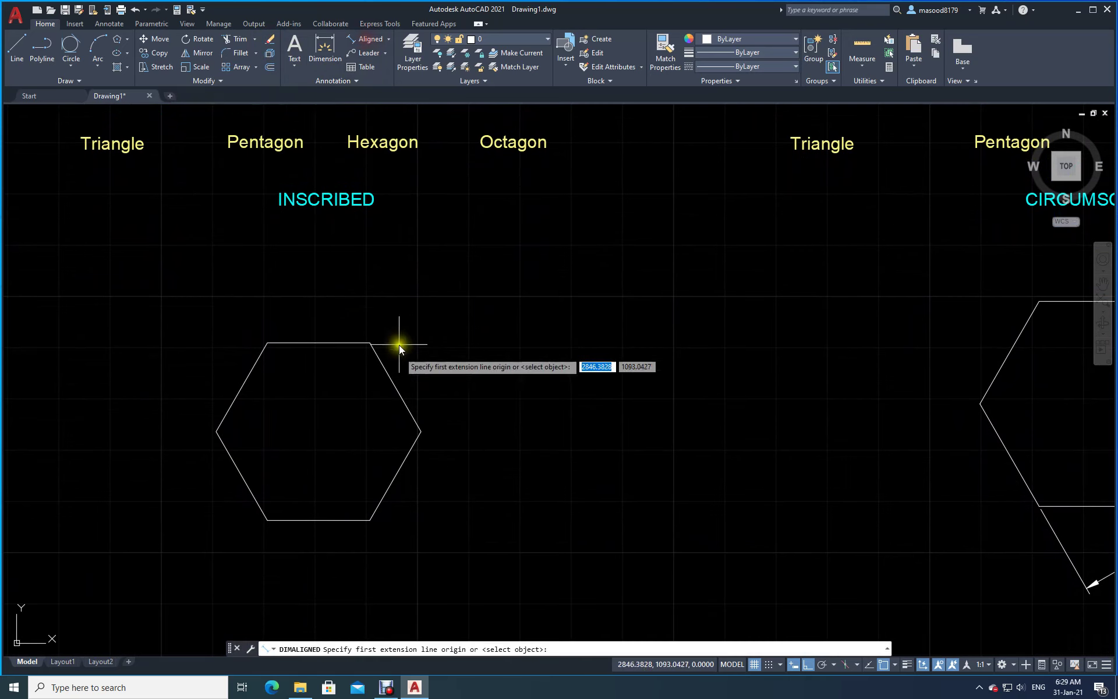
{"action": "left_click", "coordinate": [420, 431]}
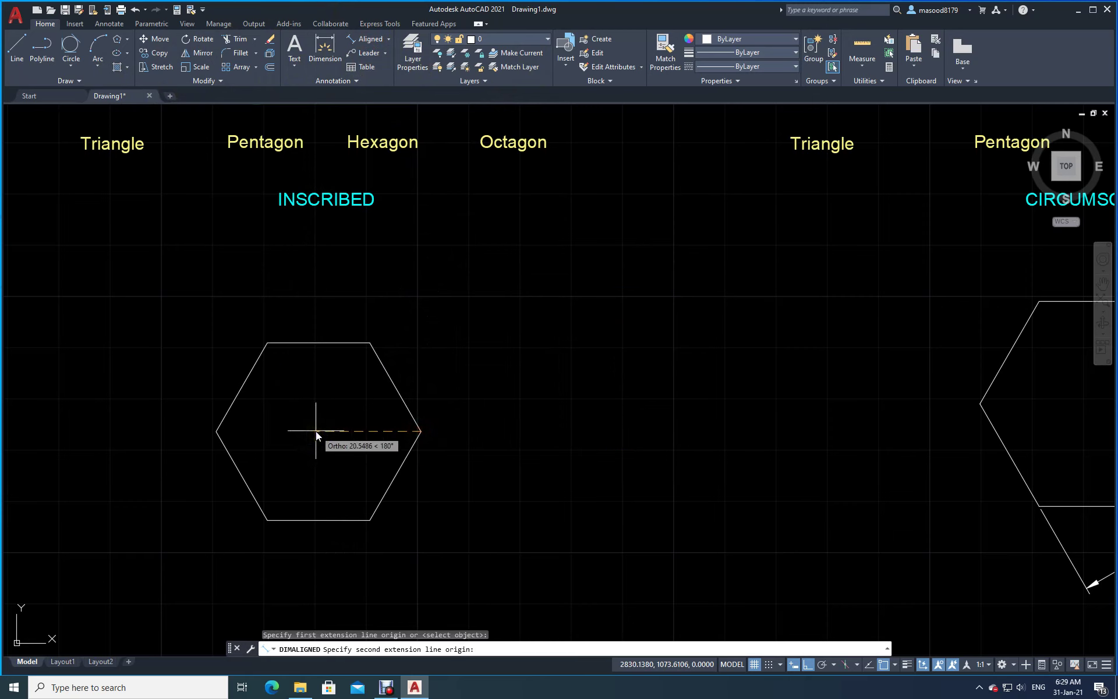
{"action": "key", "text": "Escape"}
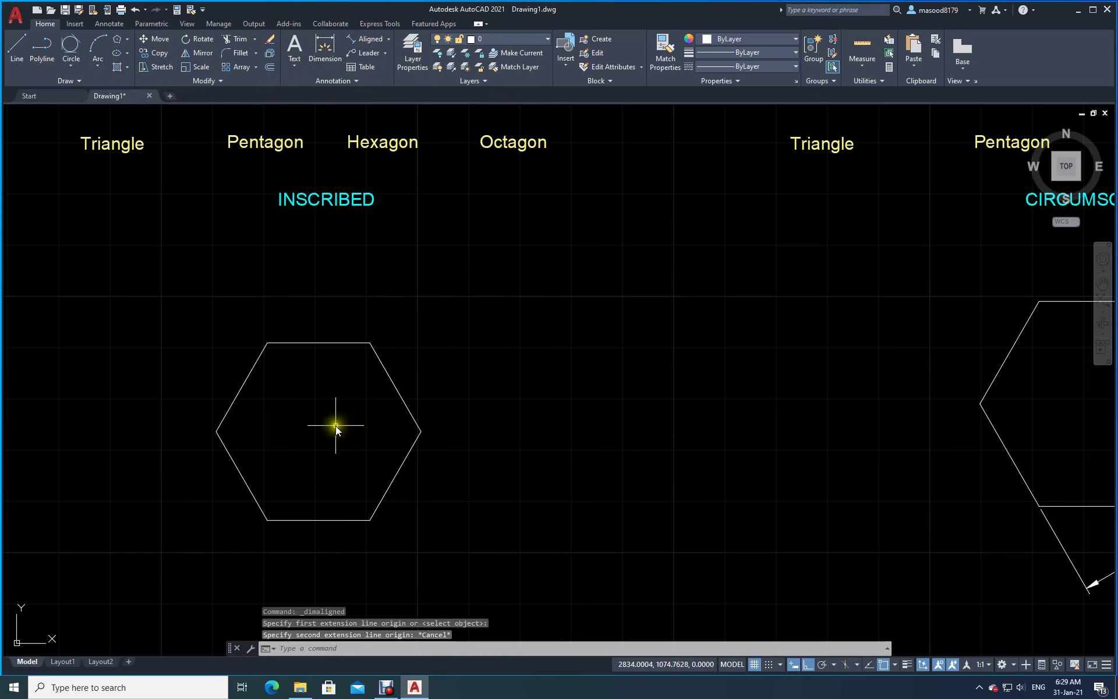
Step: Draw a Tan, Tan, Tan circle touching three sides of the hexagon below the INSCRIBED label
{"action": "left_click", "coordinate": [71, 45]}
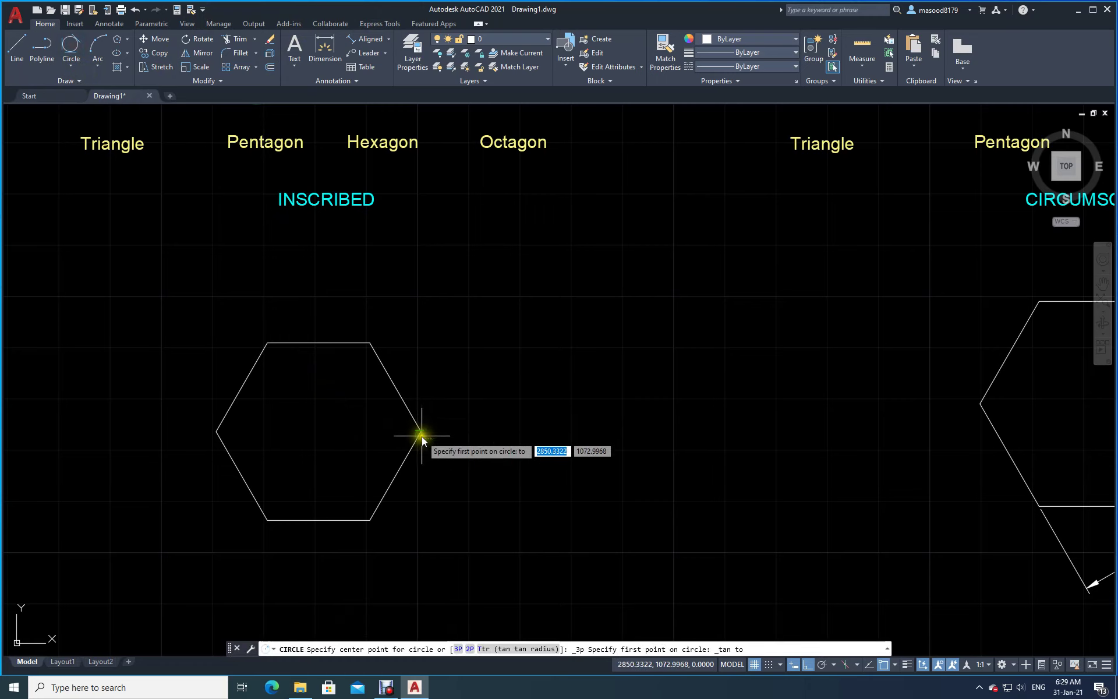
{"action": "key", "text": "Escape"}
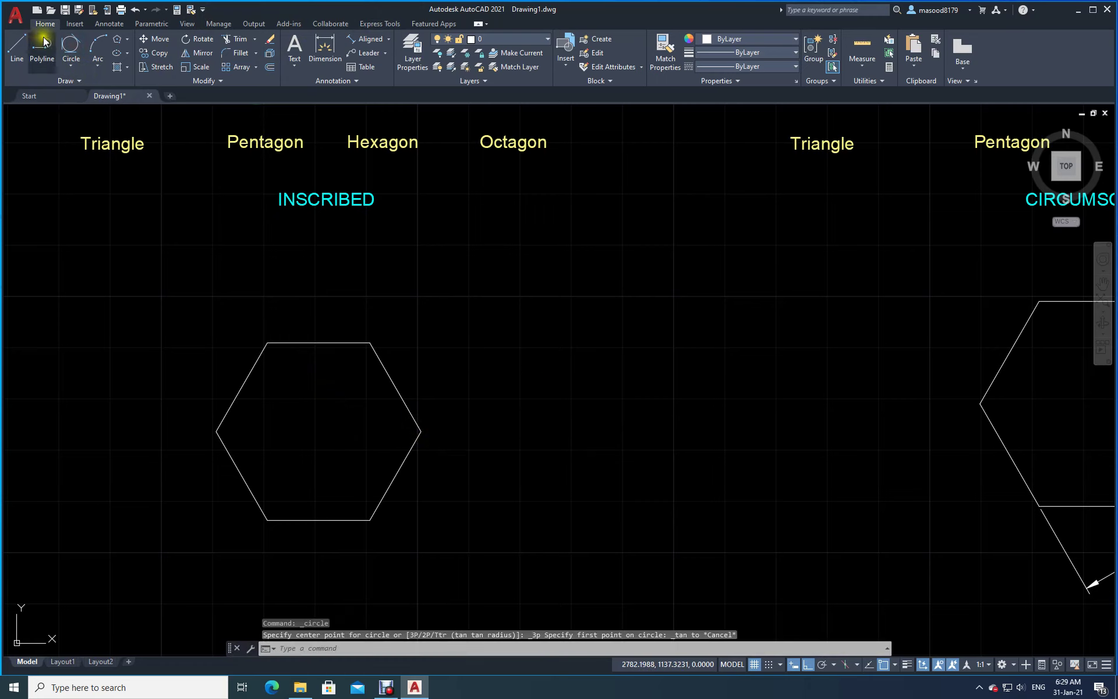
{"action": "left_click", "coordinate": [71, 46]}
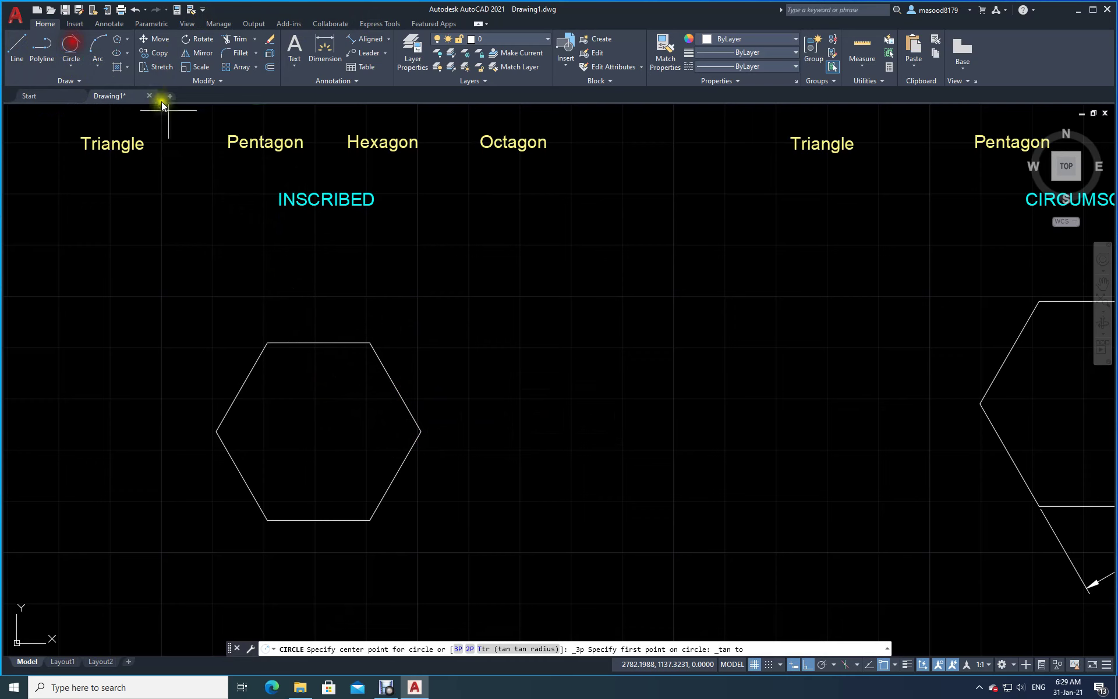
{"action": "left_click", "coordinate": [393, 476]}
{"action": "left_click", "coordinate": [386, 381]}
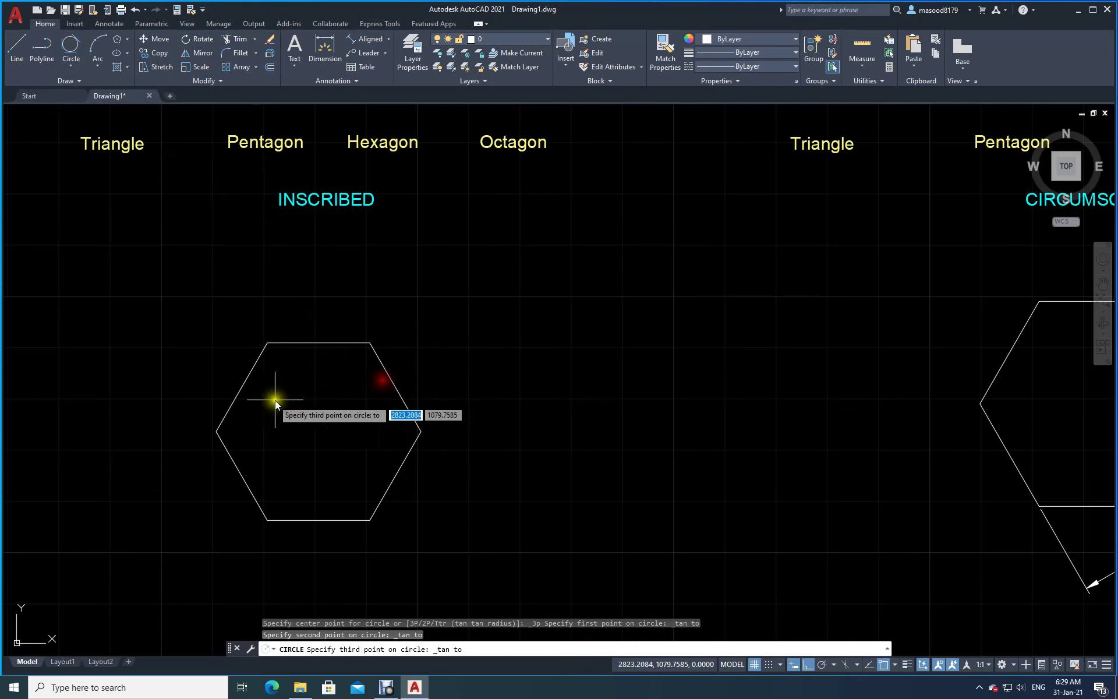
{"action": "left_click", "coordinate": [243, 395]}
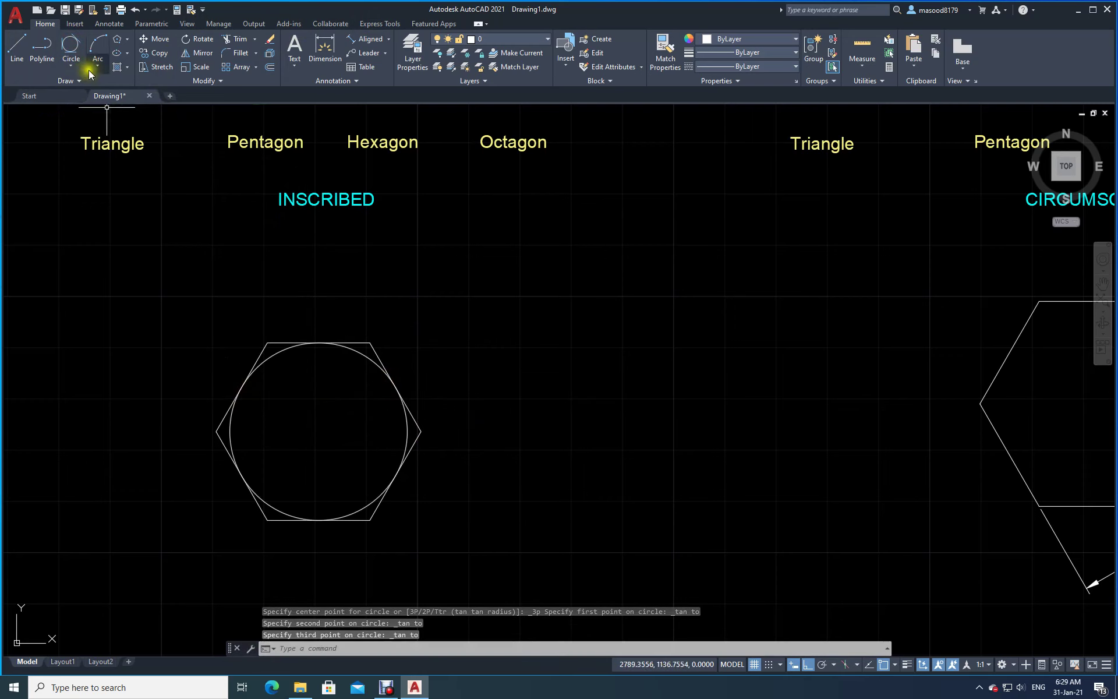
{"action": "left_click", "coordinate": [389, 42]}
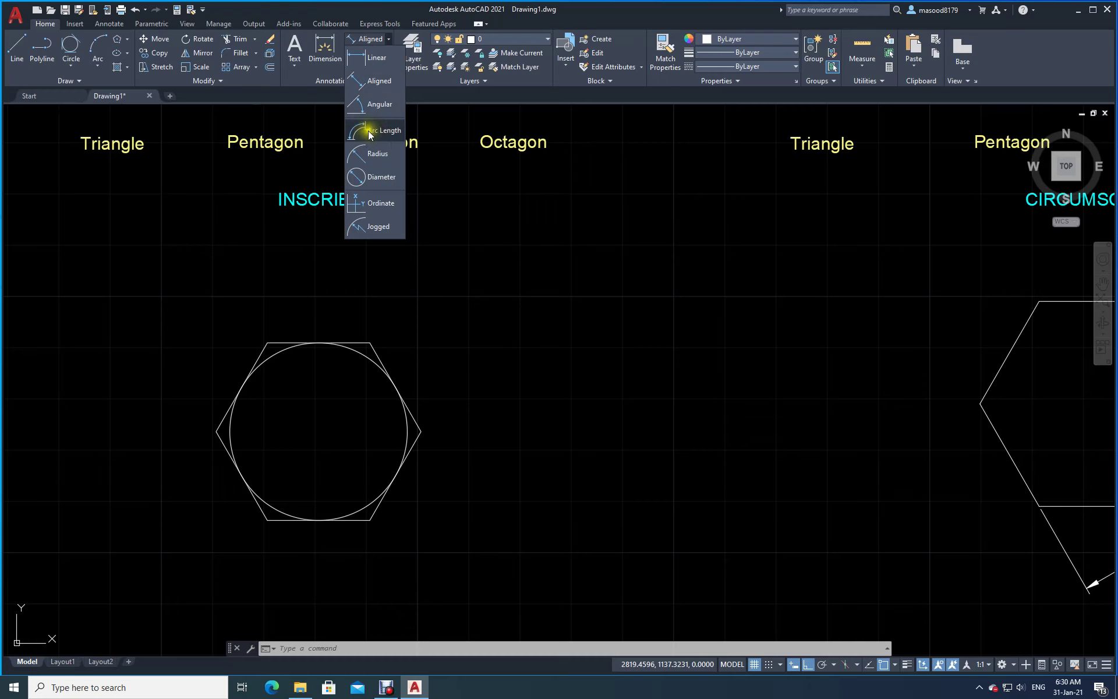
{"action": "key", "text": "Escape"}
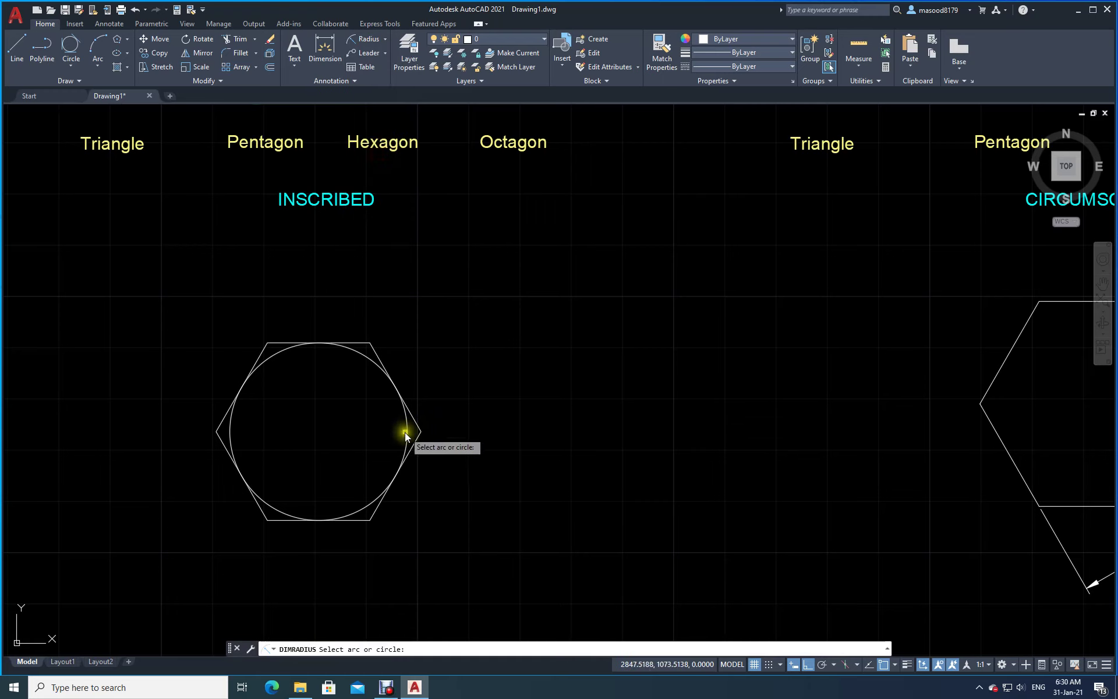
{"action": "key", "text": "Escape"}
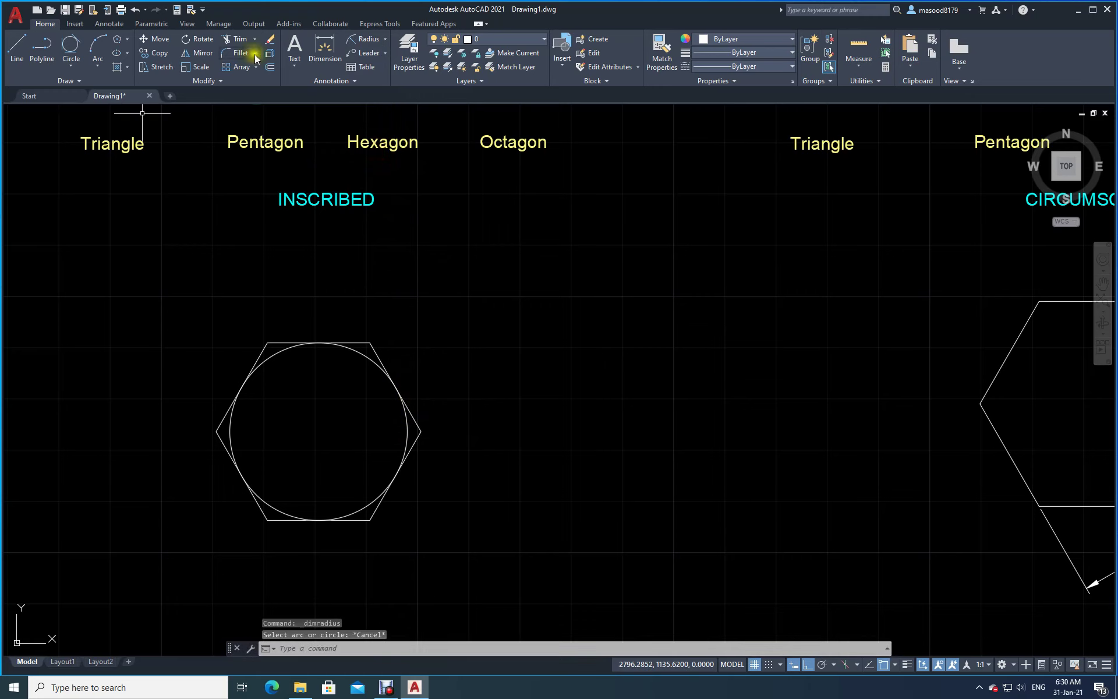
Step: Erase the tangent circle inside the hexagon below the INSCRIBED label
{"action": "left_click", "coordinate": [270, 39]}
{"action": "left_click", "coordinate": [362, 358]}
{"action": "right_click", "coordinate": [361, 355]}
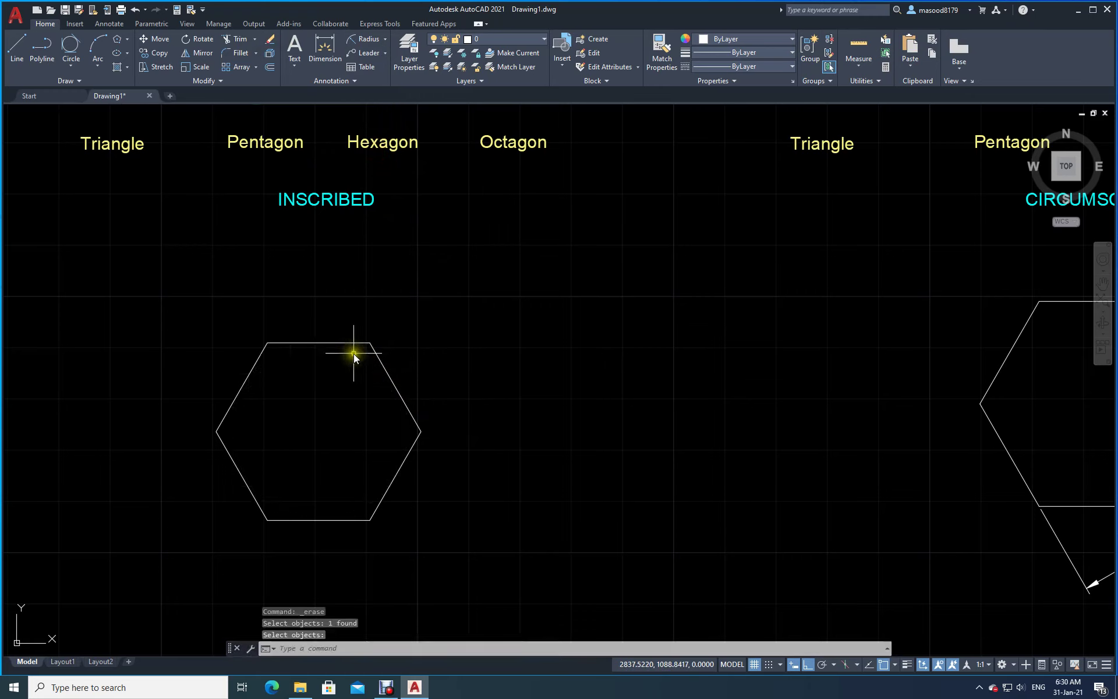
Step: Draw a 3-Point circle through three corners of the hexagon below the INSCRIBED label
{"action": "left_click", "coordinate": [70, 81]}
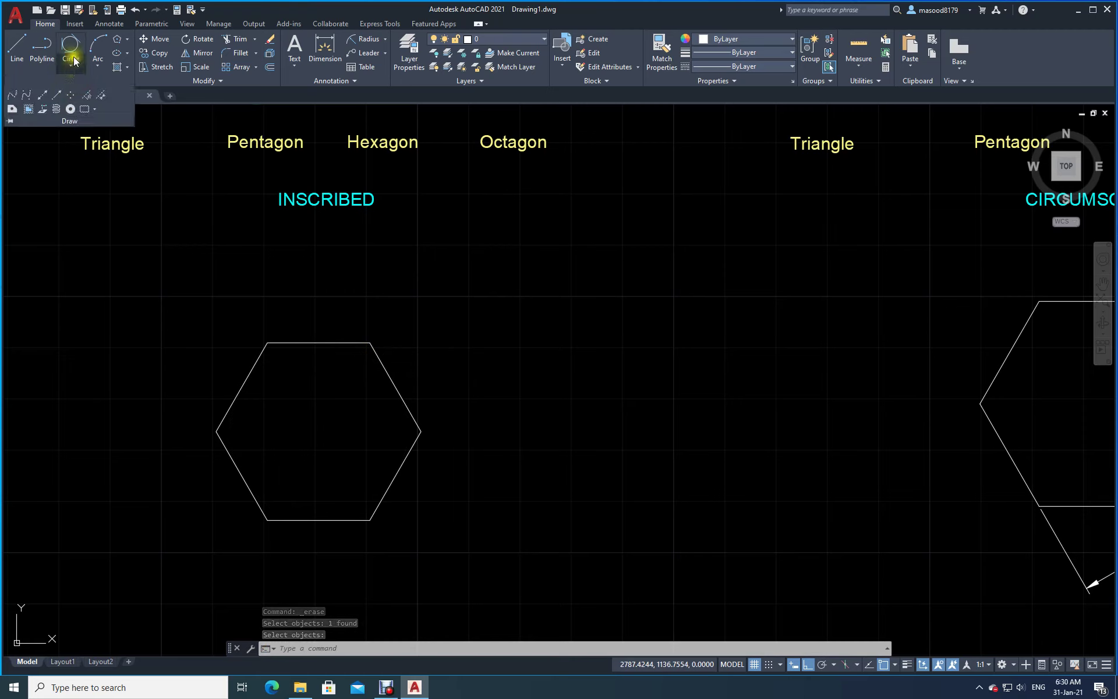
{"action": "left_click", "coordinate": [70, 67]}
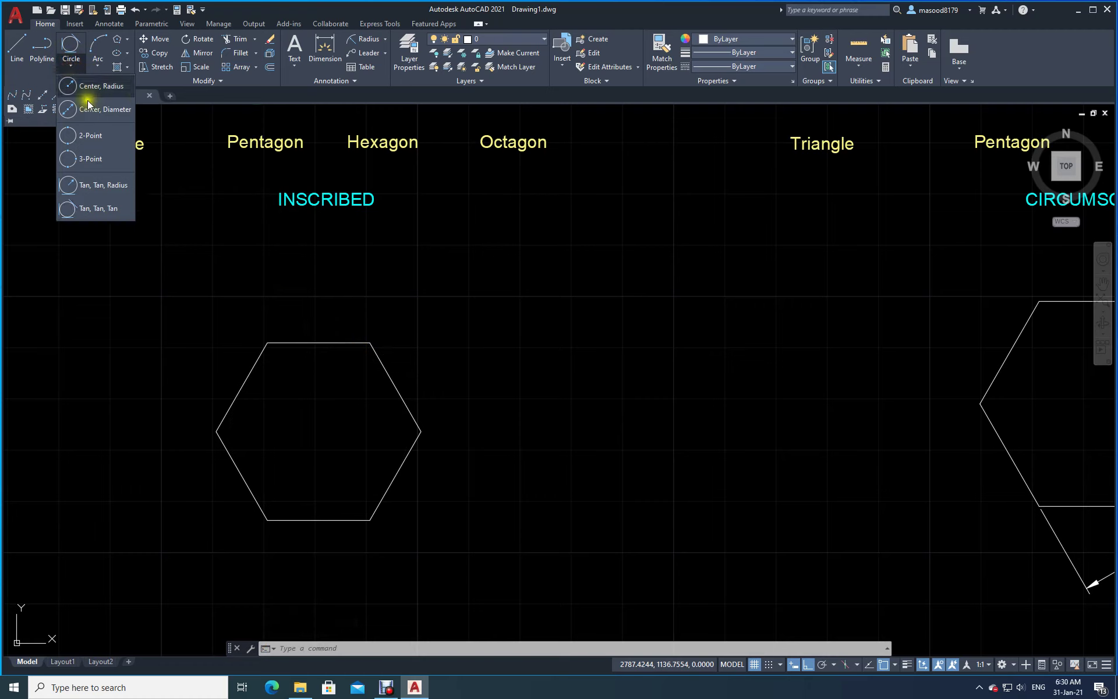
{"action": "left_click", "coordinate": [87, 160]}
{"action": "left_click", "coordinate": [419, 432]}
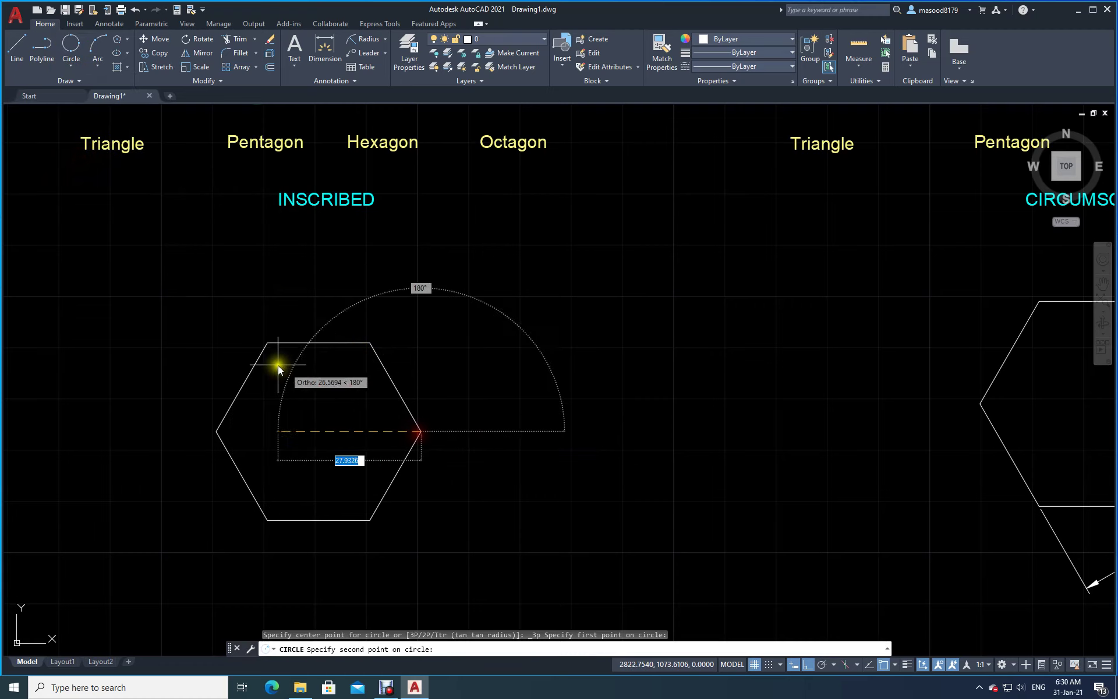
{"action": "left_click", "coordinate": [266, 344]}
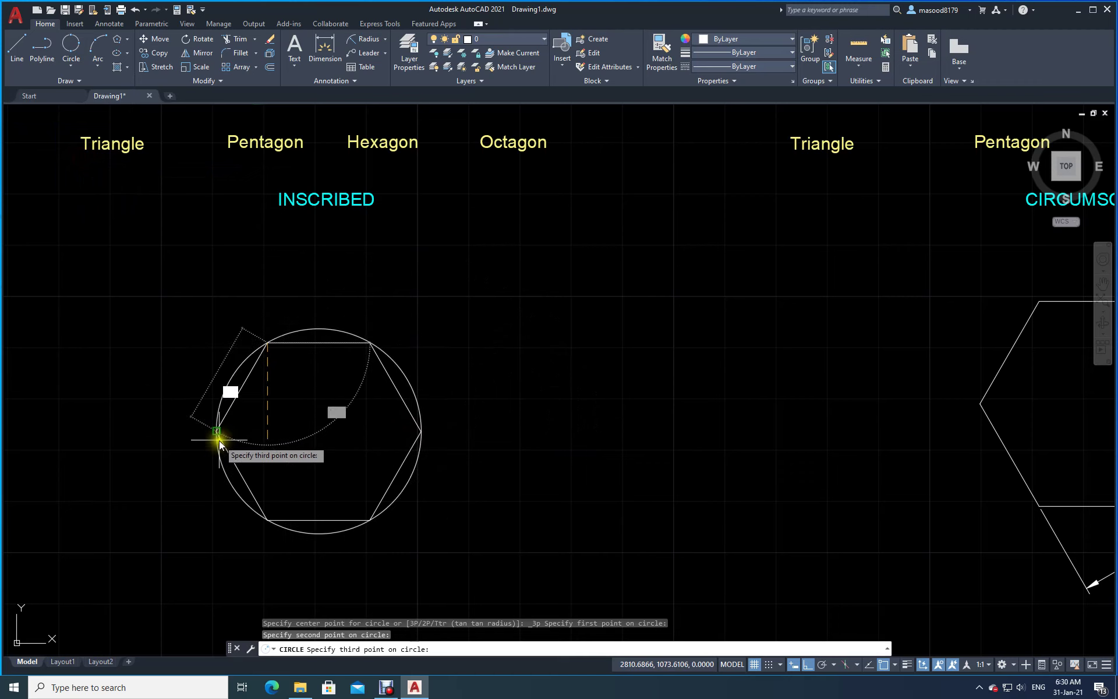
{"action": "left_click", "coordinate": [219, 440]}
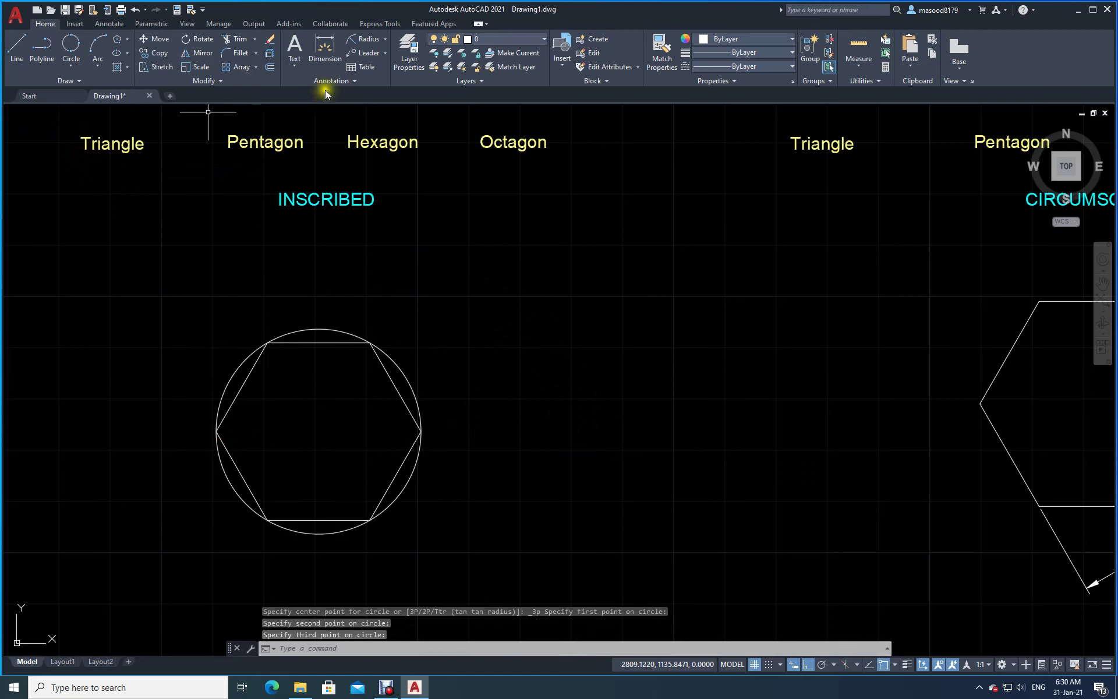
Step: Add a radius dimension to the circle around the hexagon, with its line running to the hexagon's right corner
{"action": "left_click", "coordinate": [367, 38]}
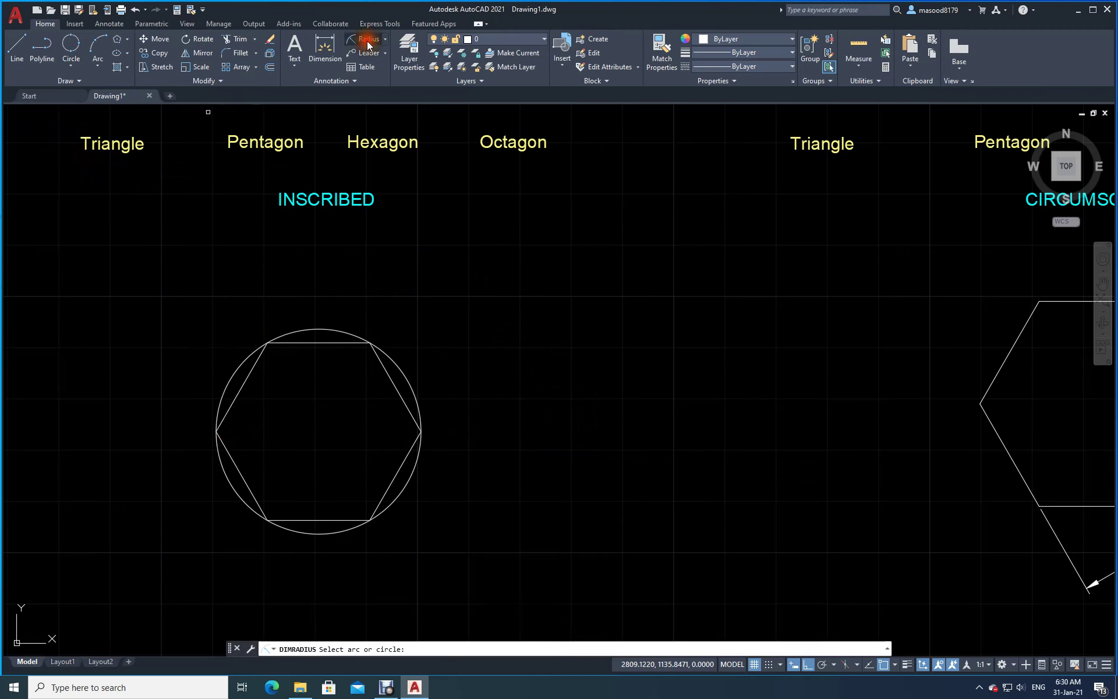
{"action": "left_click", "coordinate": [410, 384]}
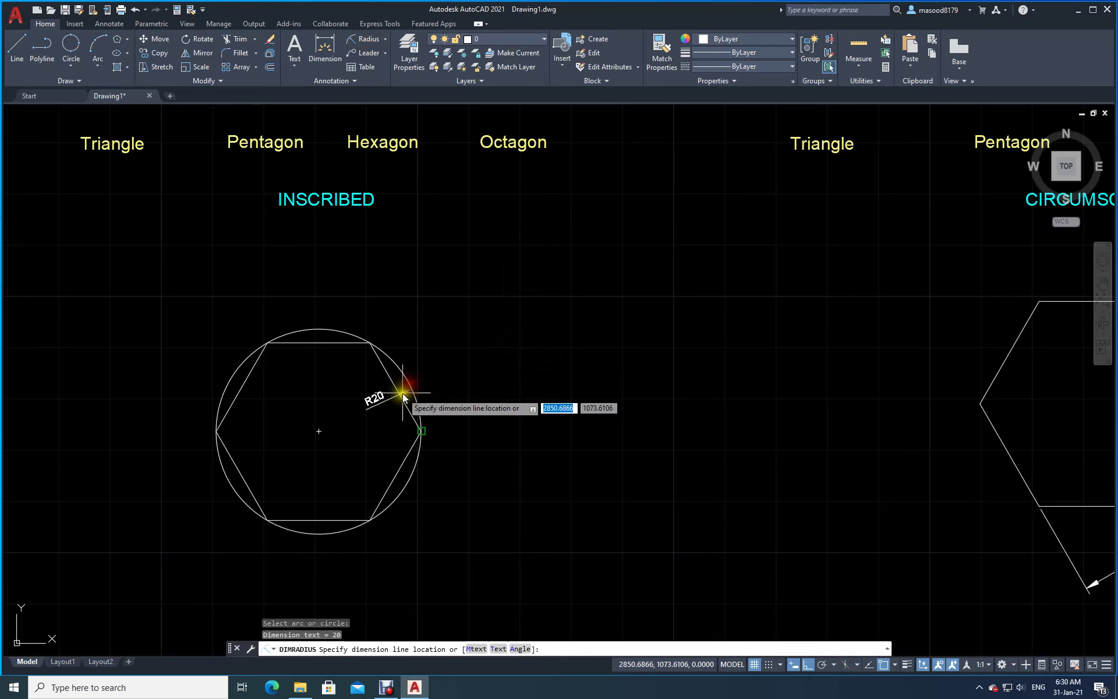
{"action": "left_click", "coordinate": [420, 432]}
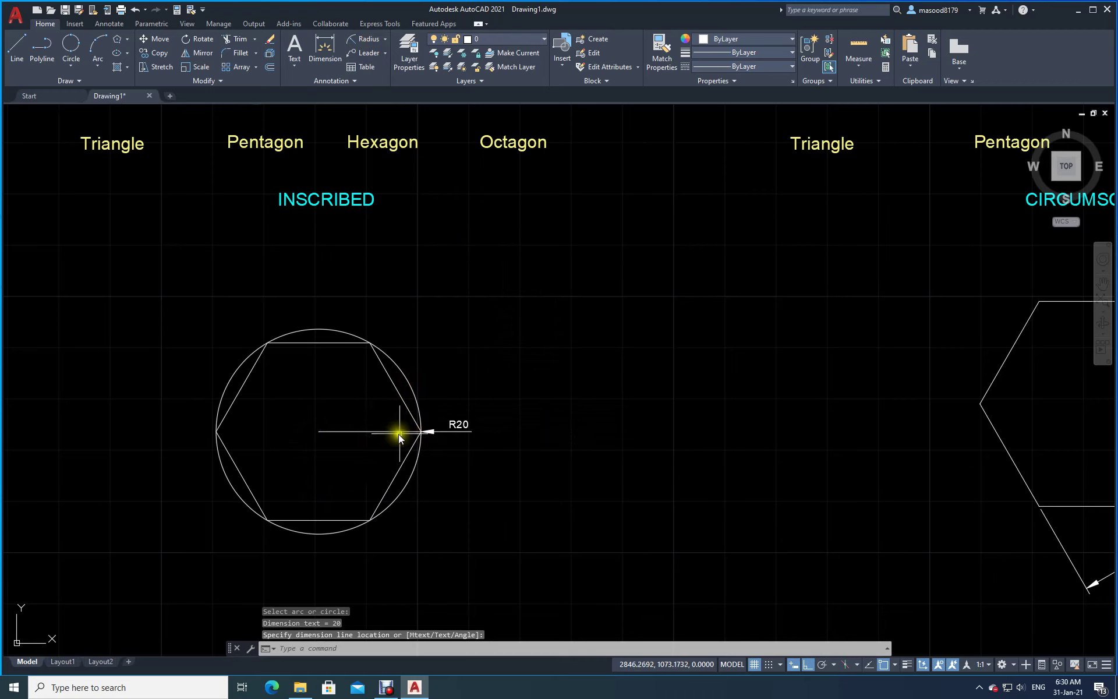
{"action": "left_click", "coordinate": [450, 438]}
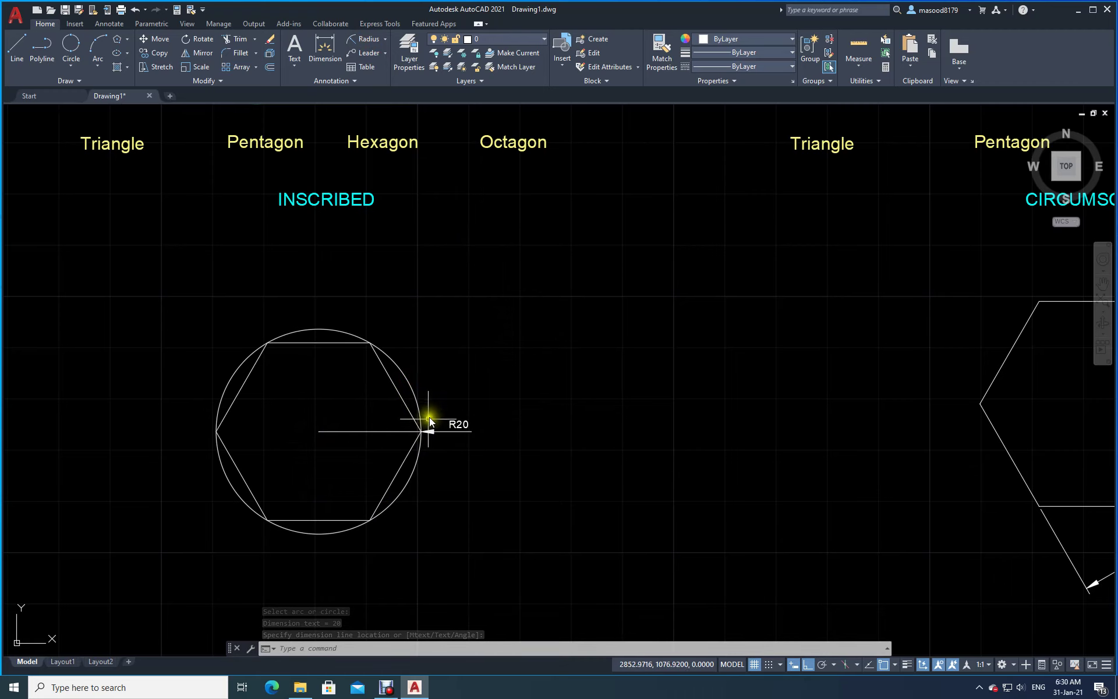
Step: Compare the dimensioned hexagons below the INSCRIBED and CIRCUMSCRIBED labels, then show an empty drawing area beyond the samples
{"action": "mouse_move", "coordinate": [972, 447]}
{"action": "middle_mouse_down"}
{"action": "mouse_move", "coordinate": [773, 450]}
{"action": "mouse_move", "coordinate": [714, 431]}
{"action": "middle_mouse_up"}
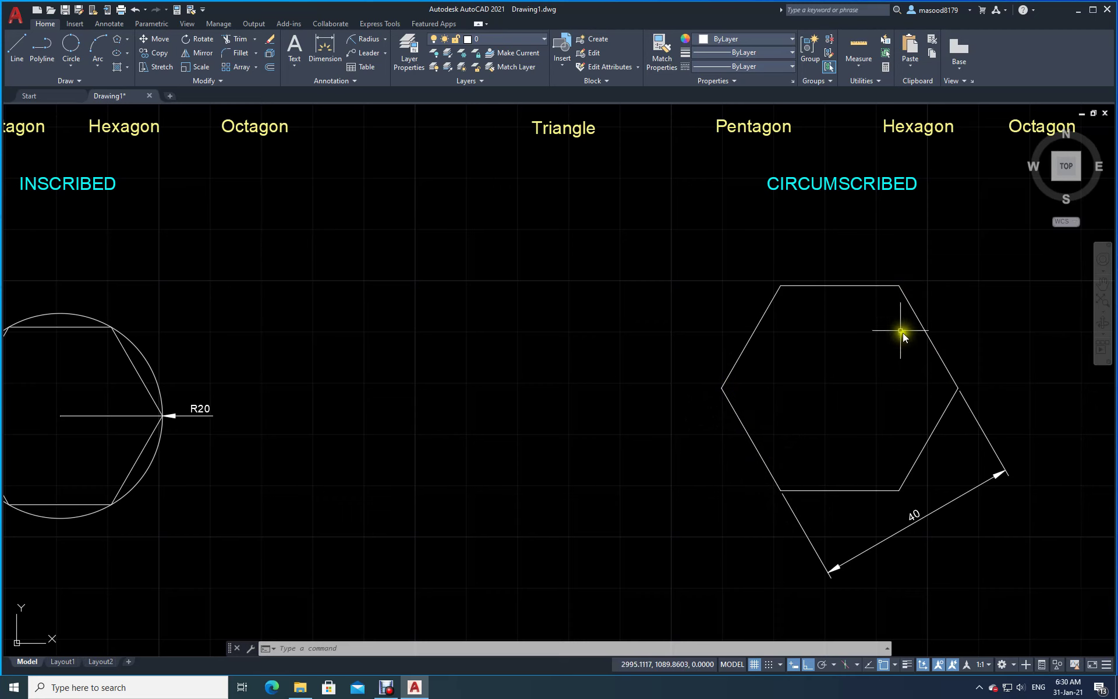
{"action": "scroll", "coordinate": [622, 339], "scroll_direction": "down", "scroll_amount": 2}
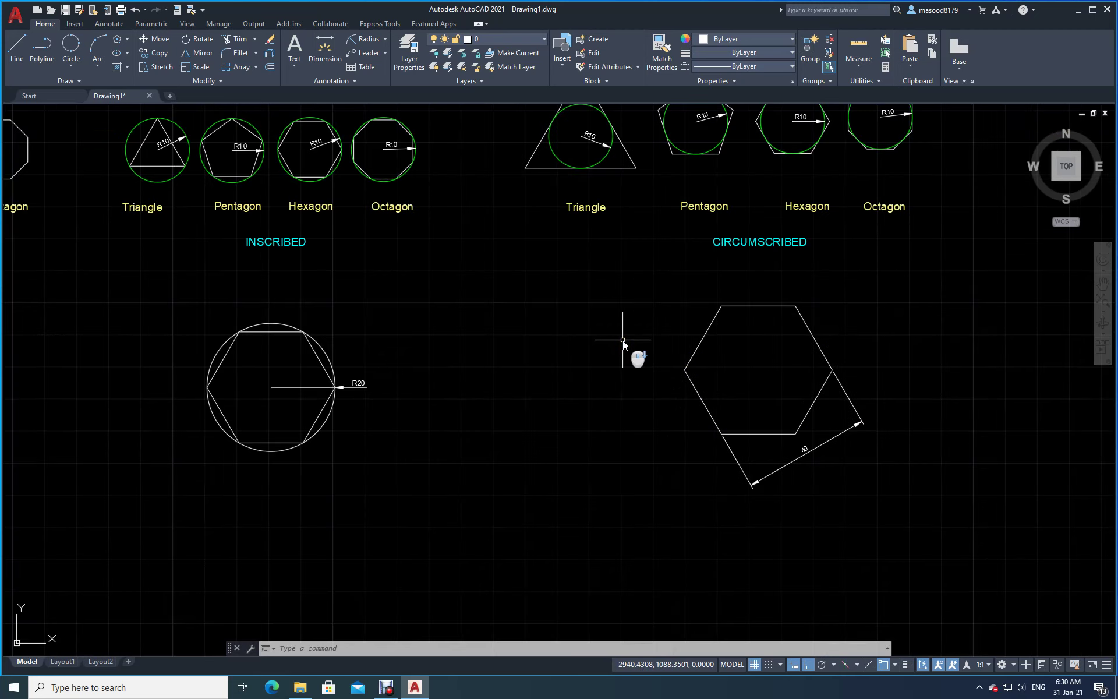
{"action": "middle_click_drag", "start_coordinate": [500, 265], "coordinate": [596, 346]}
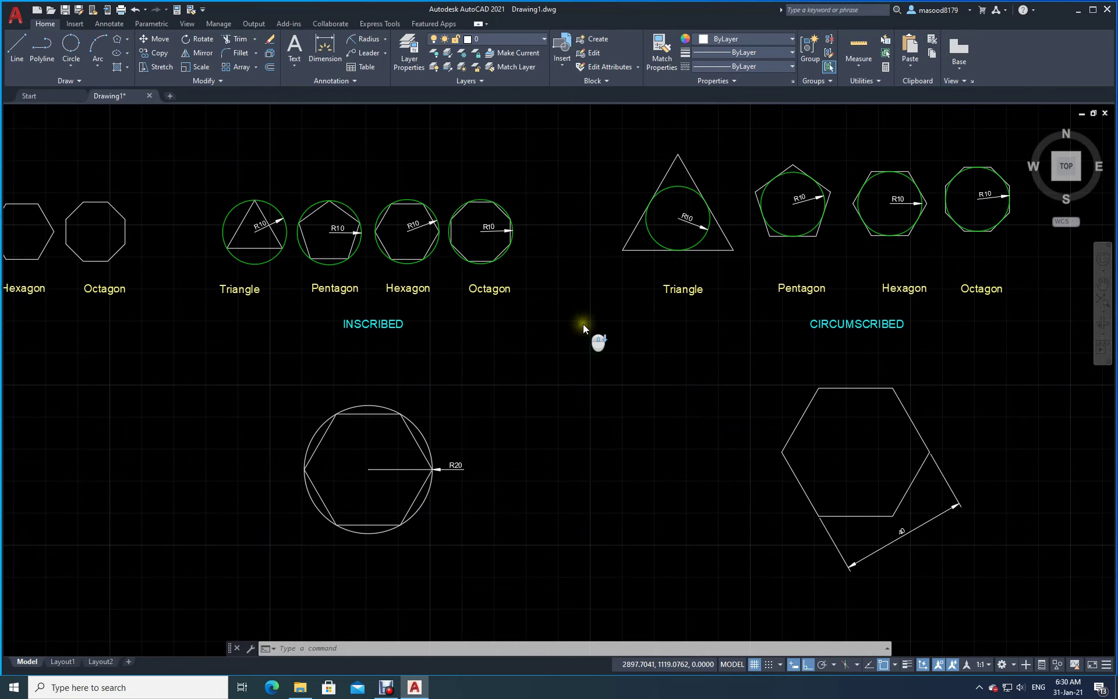
{"action": "scroll", "coordinate": [582, 324], "scroll_direction": "down", "scroll_amount": 2}
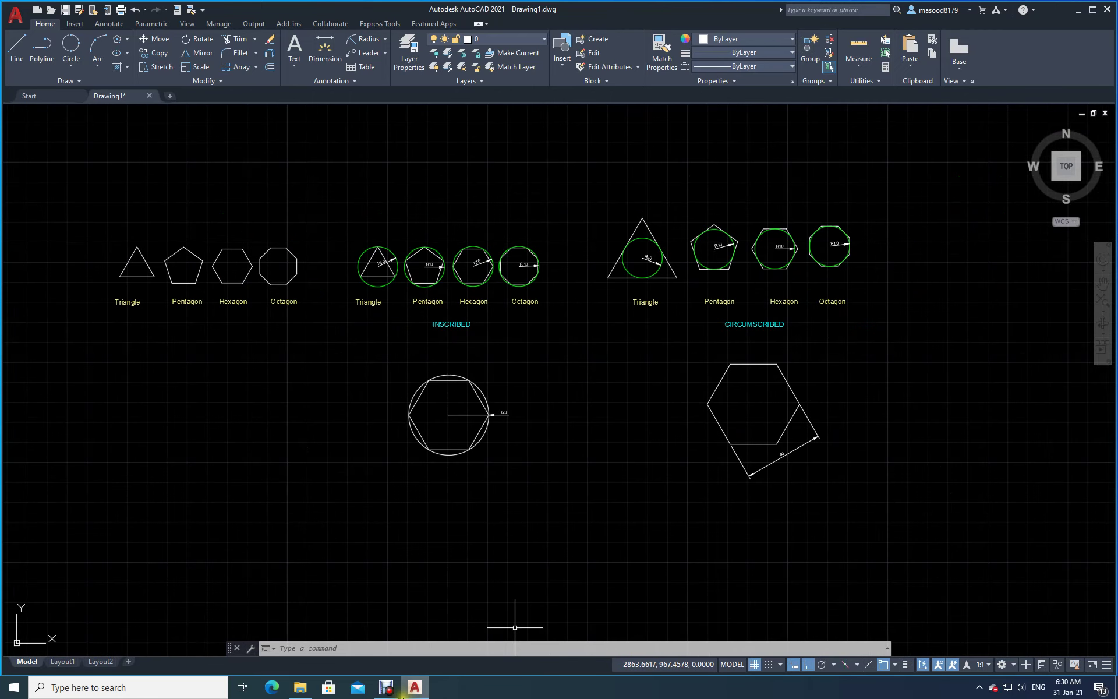
{"action": "mouse_move", "coordinate": [895, 424]}
{"action": "middle_mouse_down"}
{"action": "mouse_move", "coordinate": [847, 402]}
{"action": "mouse_move", "coordinate": [452, 411]}
{"action": "mouse_move", "coordinate": [427, 392]}
{"action": "middle_mouse_up"}
{"action": "middle_click_drag", "start_coordinate": [663, 362], "coordinate": [491, 369]}
{"action": "scroll", "coordinate": [539, 321], "scroll_direction": "up", "scroll_amount": 2}
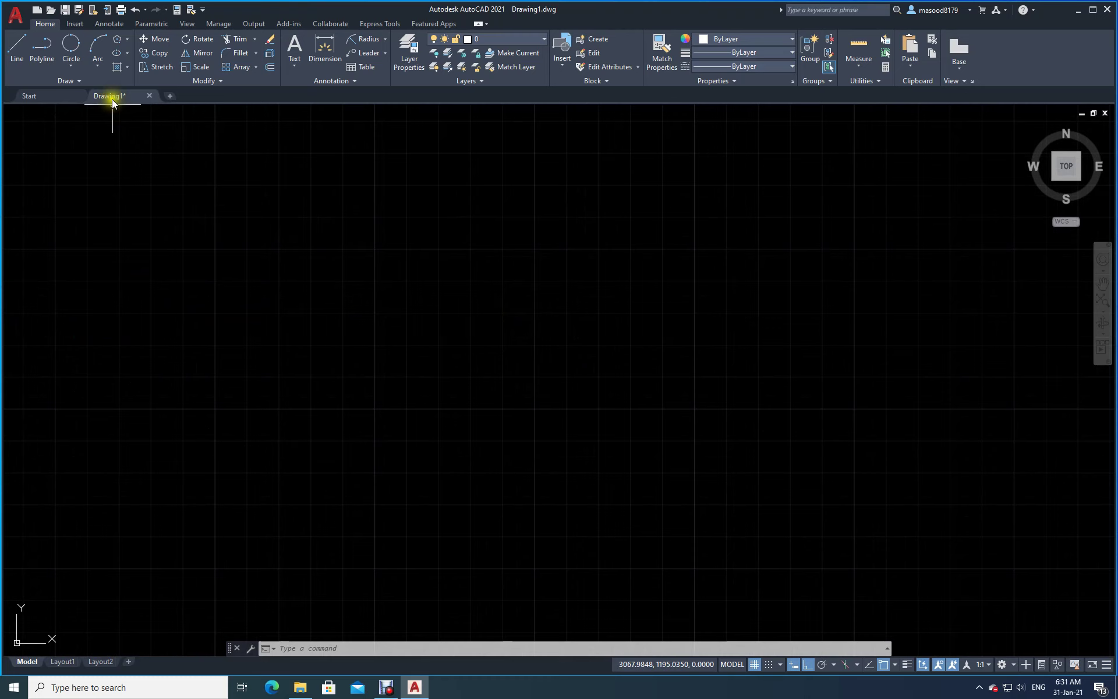
Step: Draw a five-sided polygon inscribed in a circle of radius 10 in the empty drawing area
{"action": "left_click", "coordinate": [119, 41]}
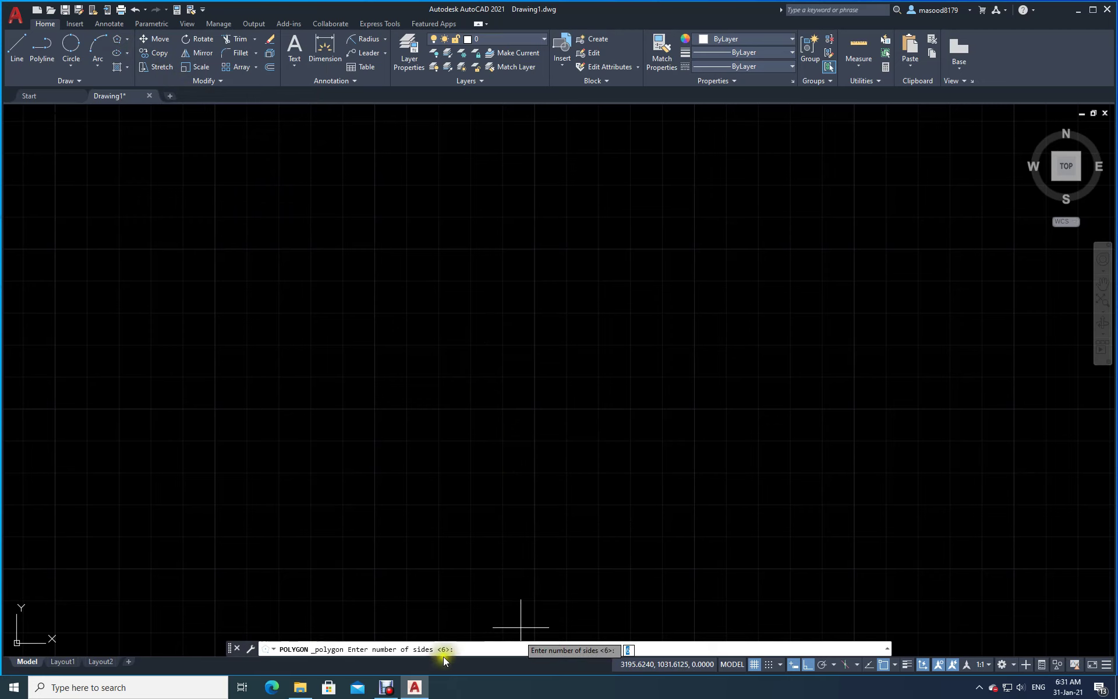
{"action": "left_click", "coordinate": [466, 649]}
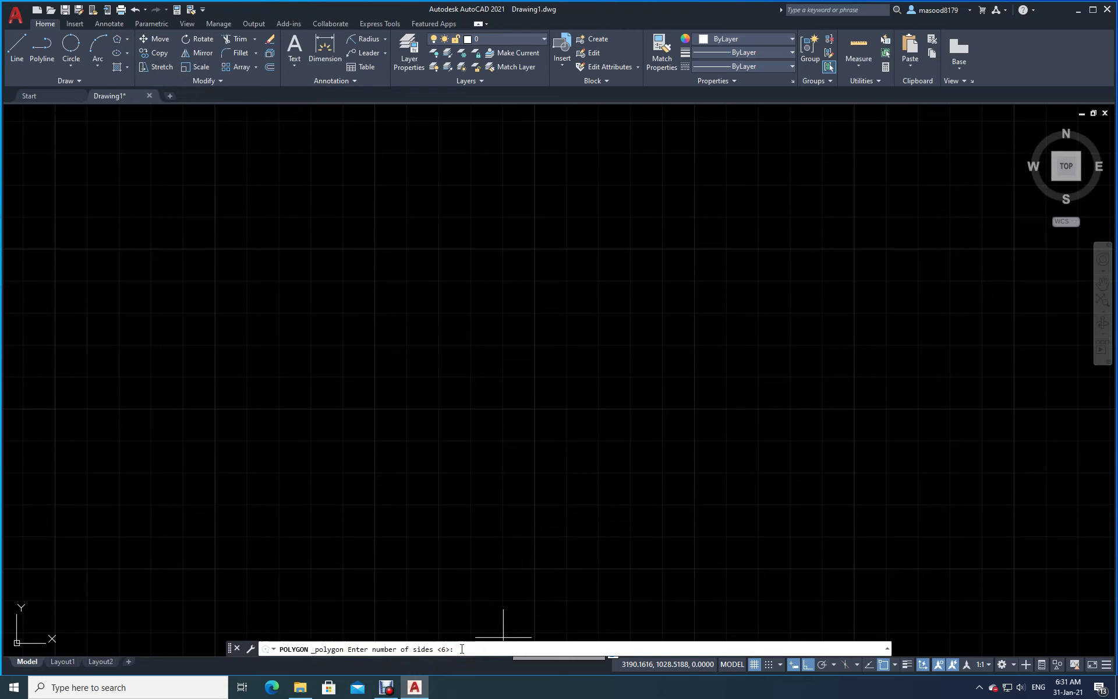
{"action": "type", "text": "5"}
{"action": "key", "text": "Return"}
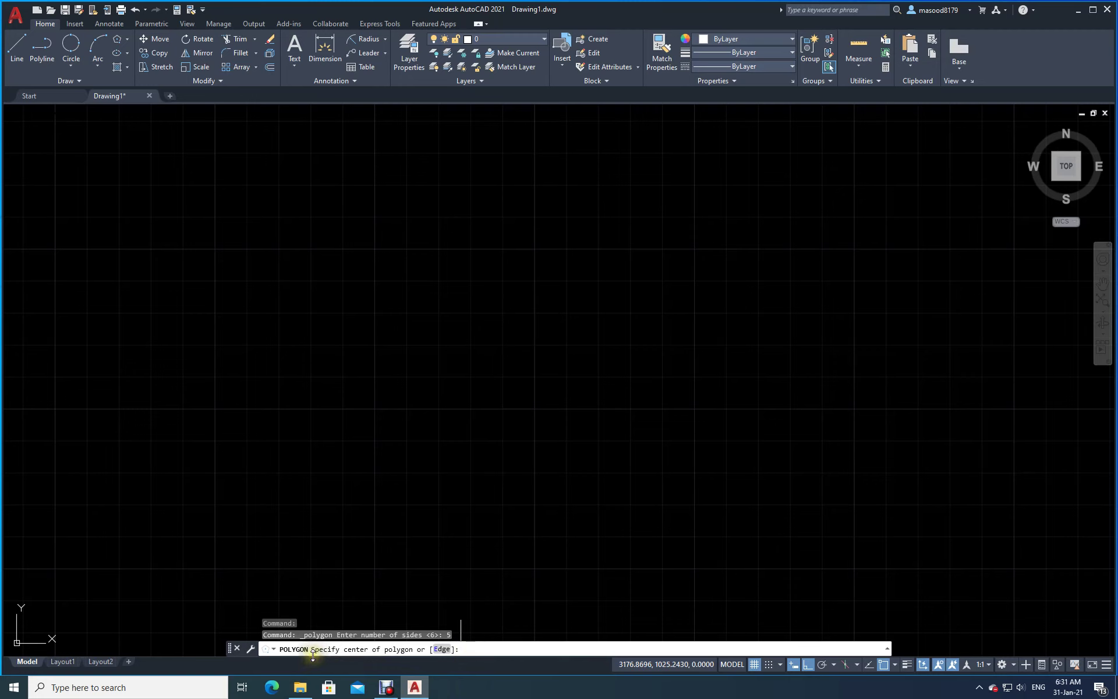
{"action": "left_click", "coordinate": [249, 353]}
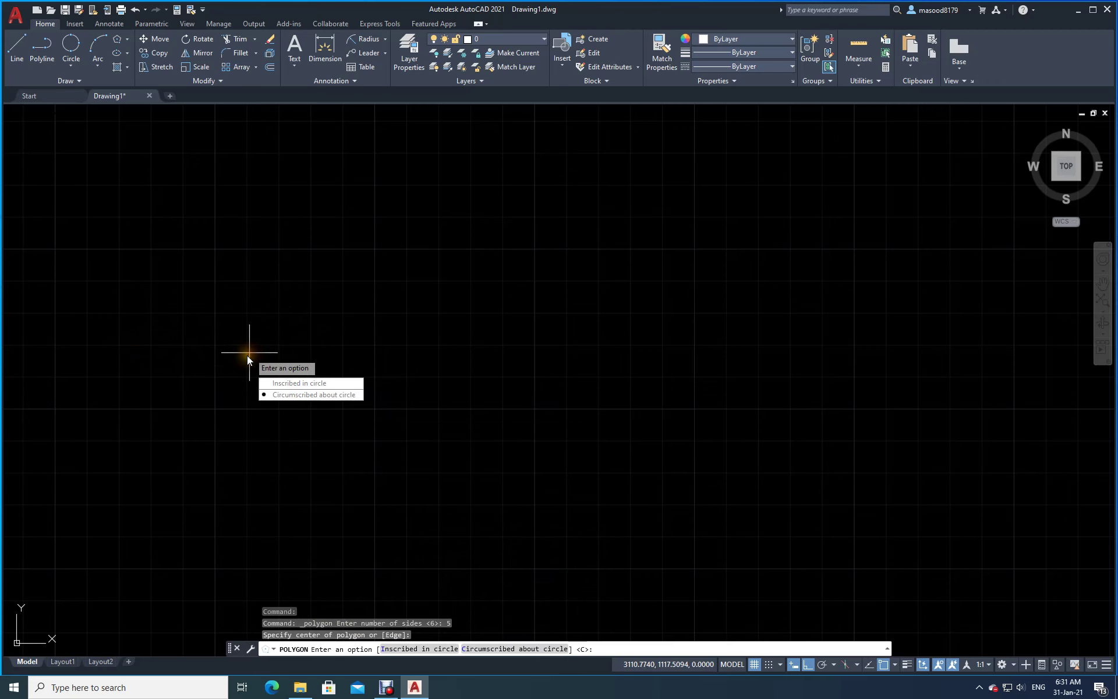
{"action": "left_click", "coordinate": [278, 386]}
{"action": "left_click", "coordinate": [288, 383]}
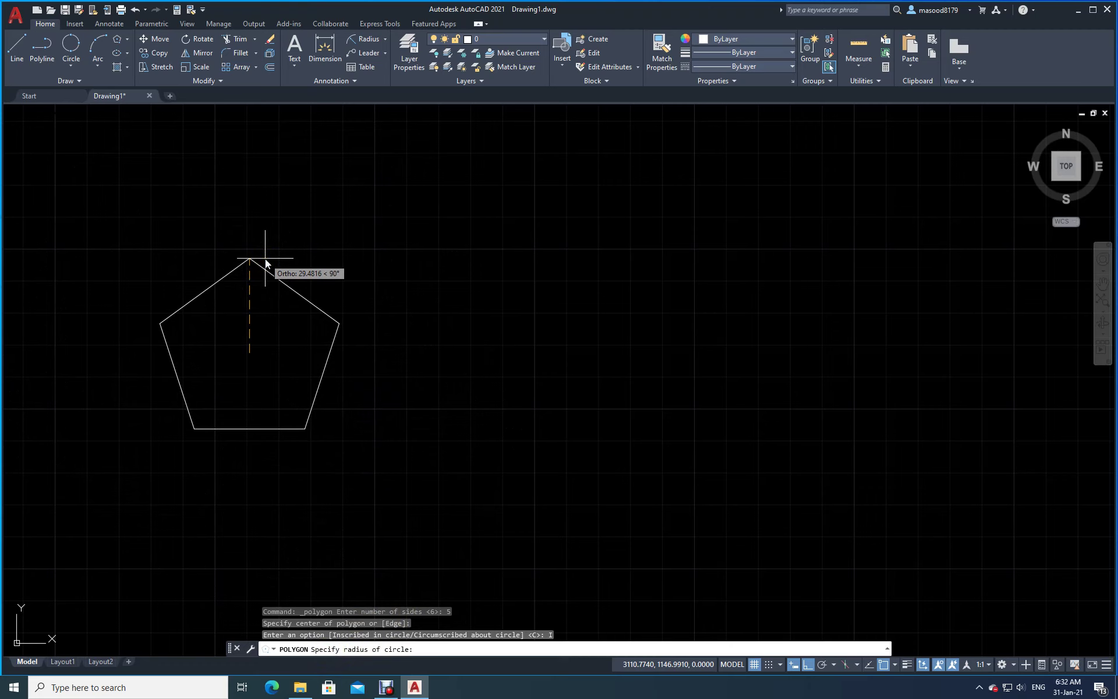
{"action": "type", "text": "10"}
{"action": "key", "text": "Return"}
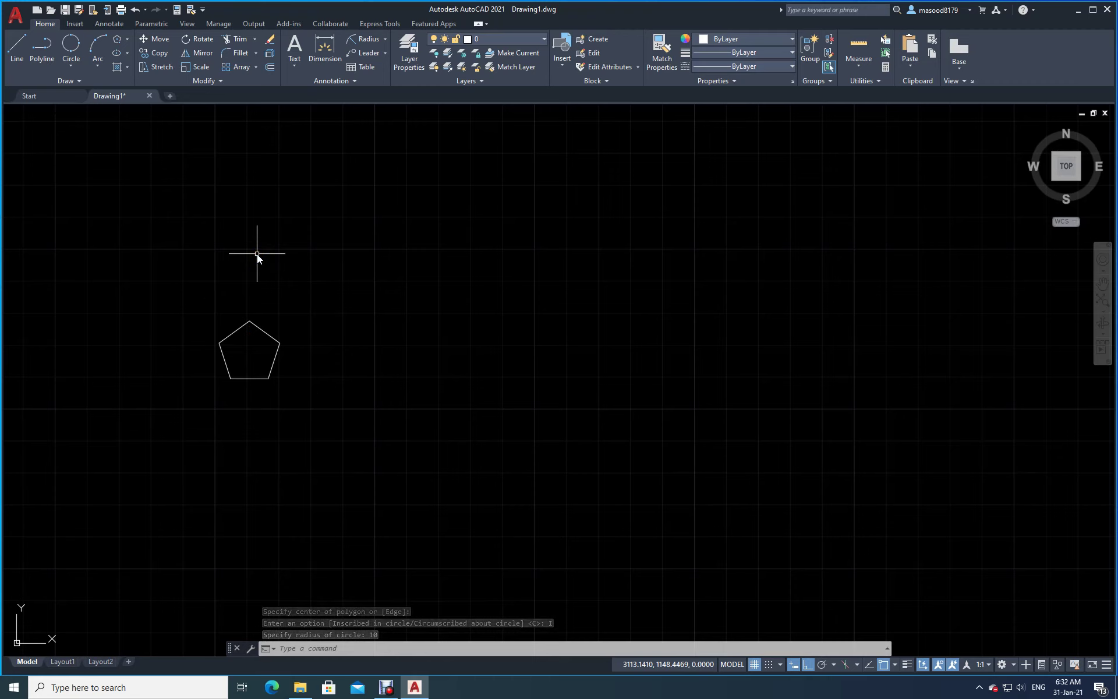
{"action": "left_click", "coordinate": [229, 212]}
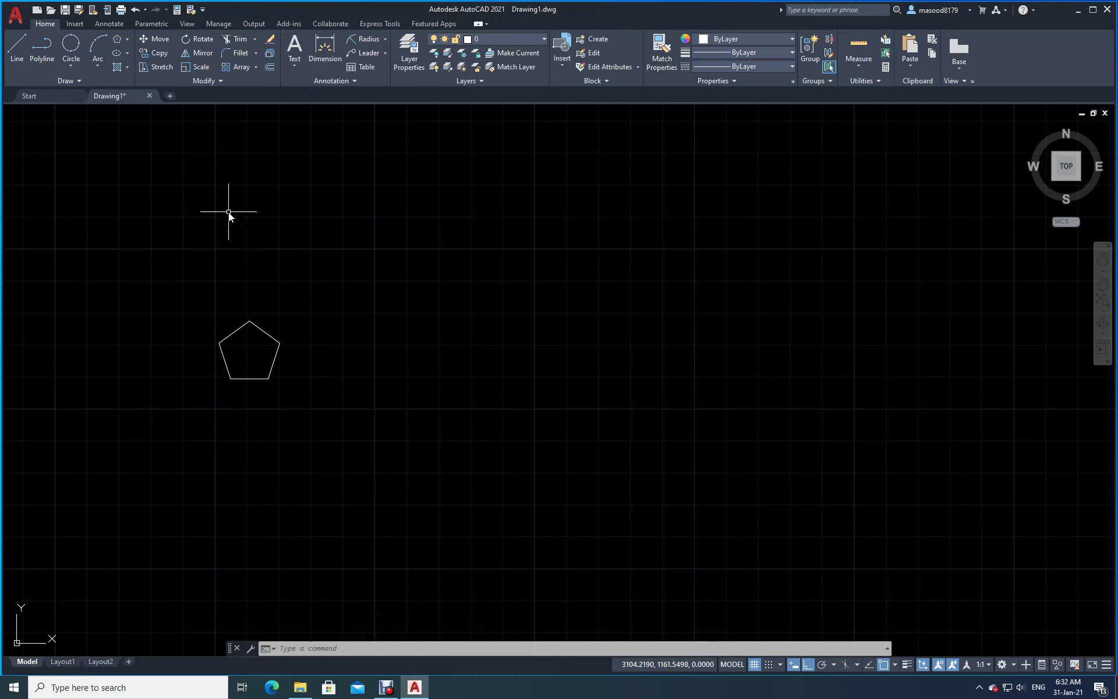
Step: Draw a six-sided polygon inscribed in a circle of radius 20 to the right of the pentagon
{"action": "left_click", "coordinate": [117, 40]}
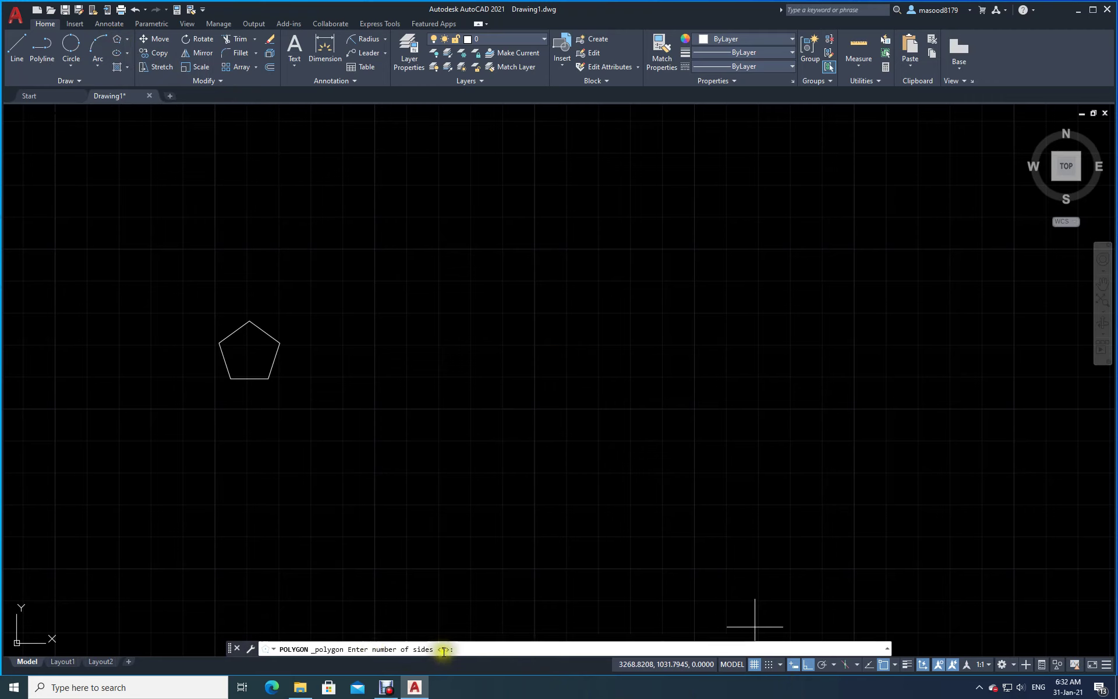
{"action": "left_click", "coordinate": [464, 650]}
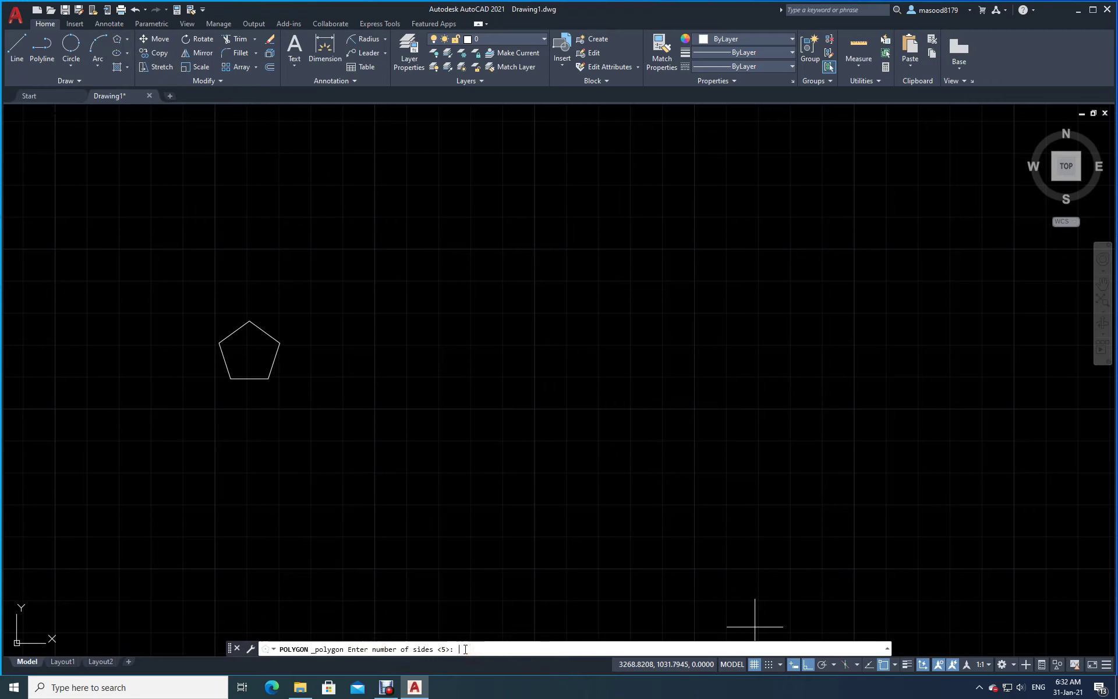
{"action": "type", "text": "6"}
{"action": "key", "text": "Return"}
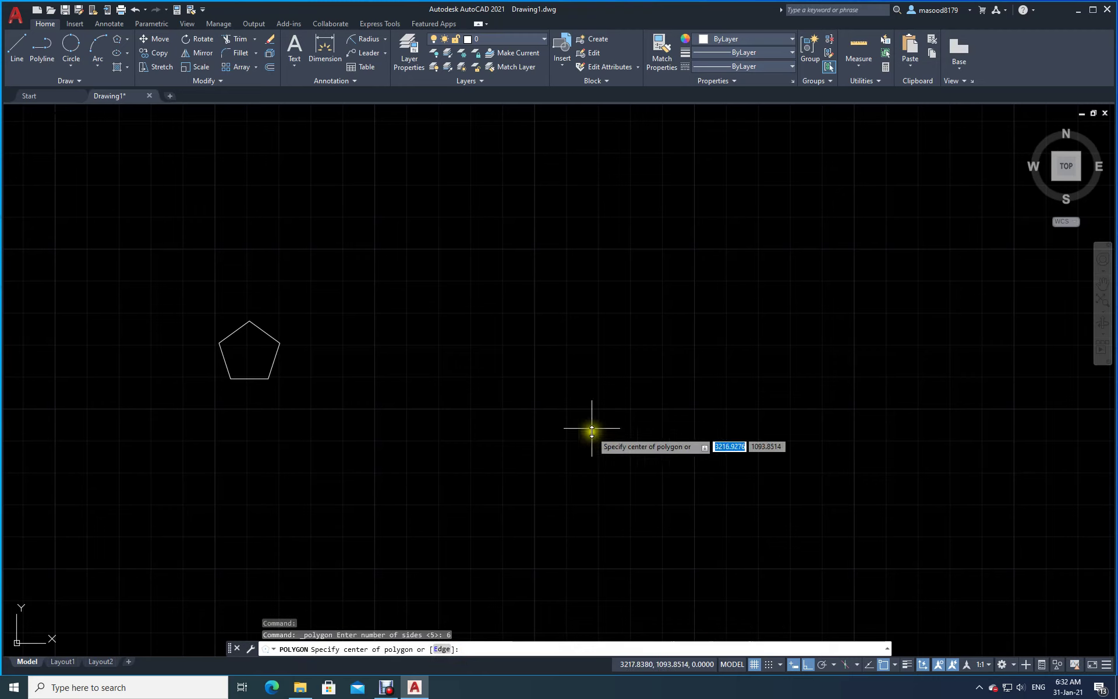
{"action": "left_click", "coordinate": [447, 351]}
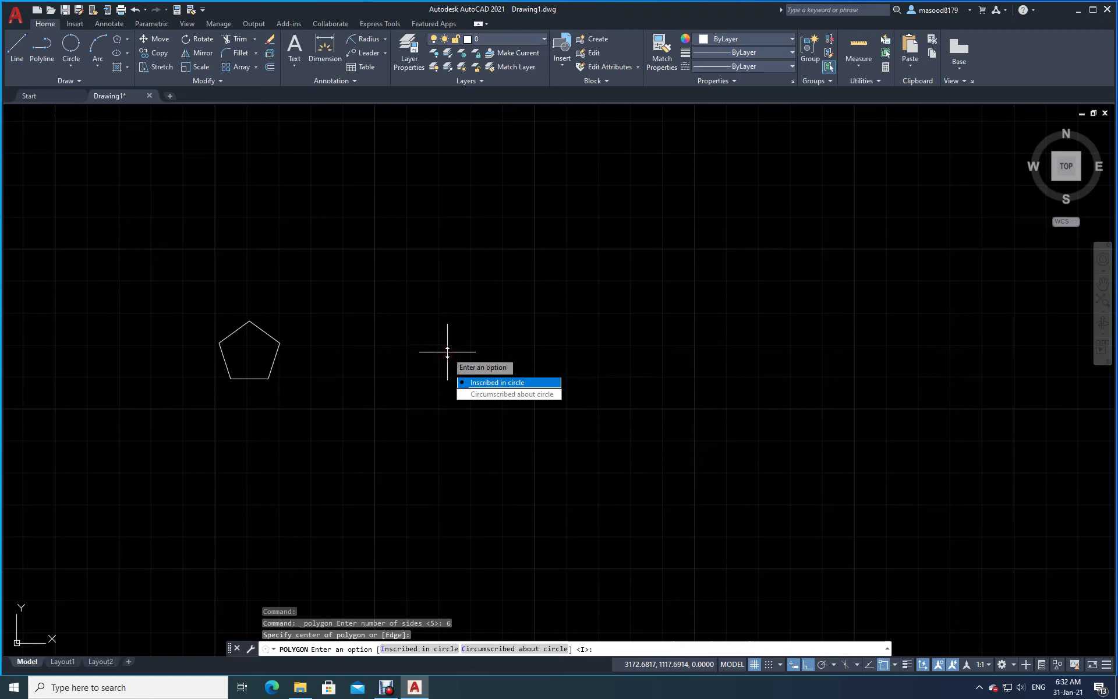
{"action": "left_click", "coordinate": [486, 383]}
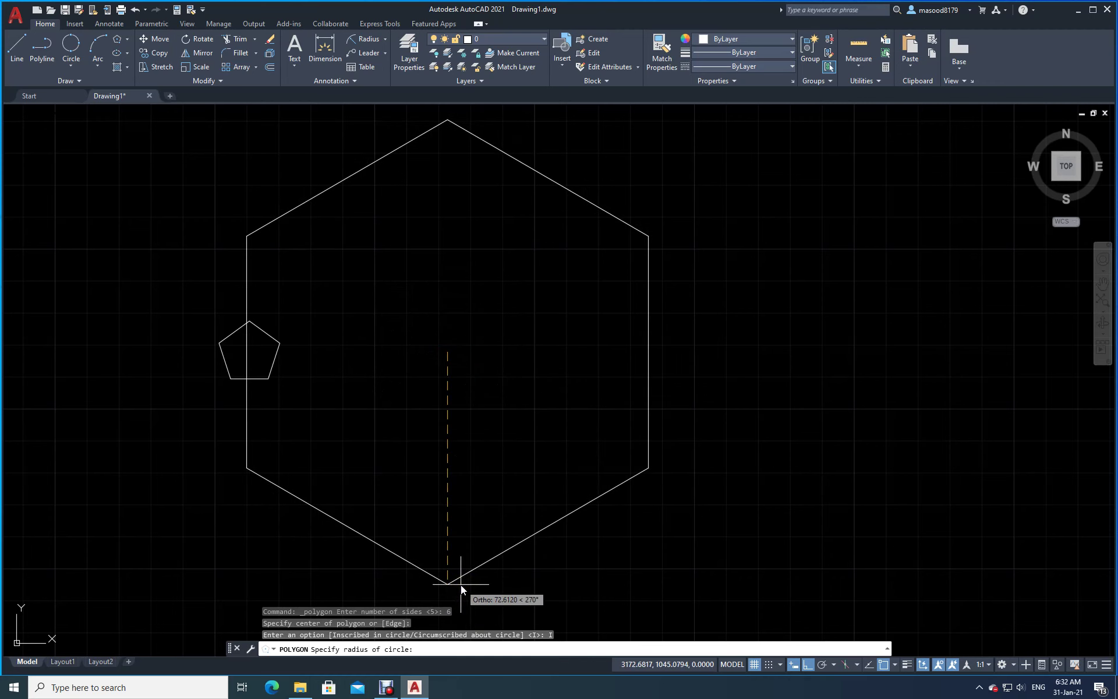
{"action": "type", "text": "20"}
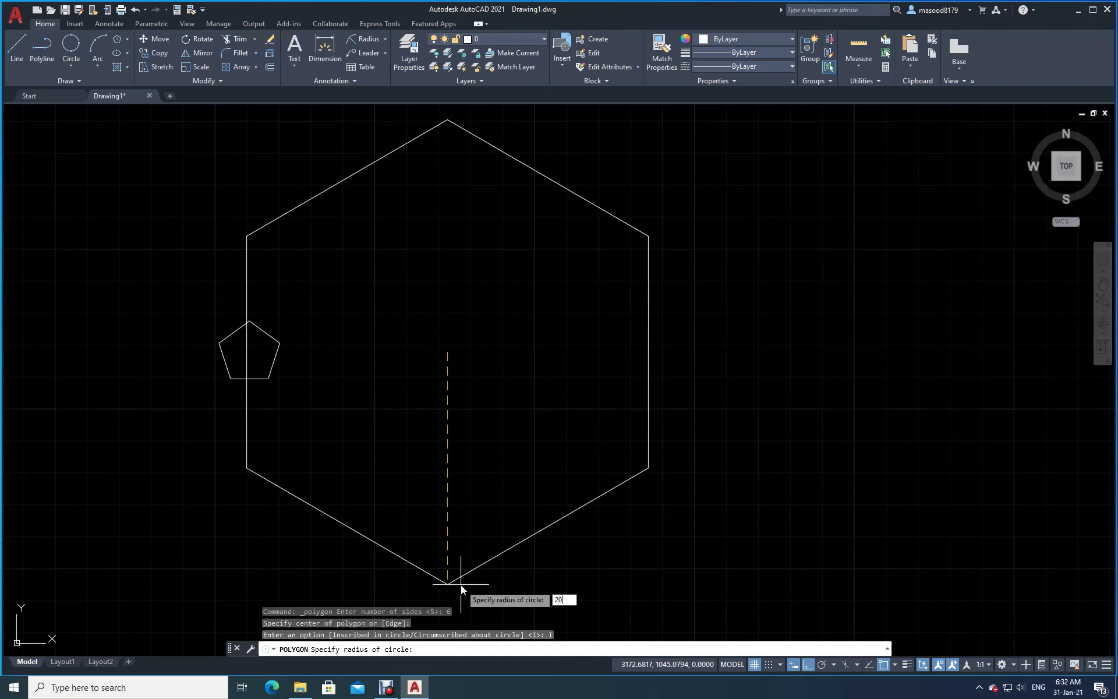
{"action": "key", "text": "Return"}
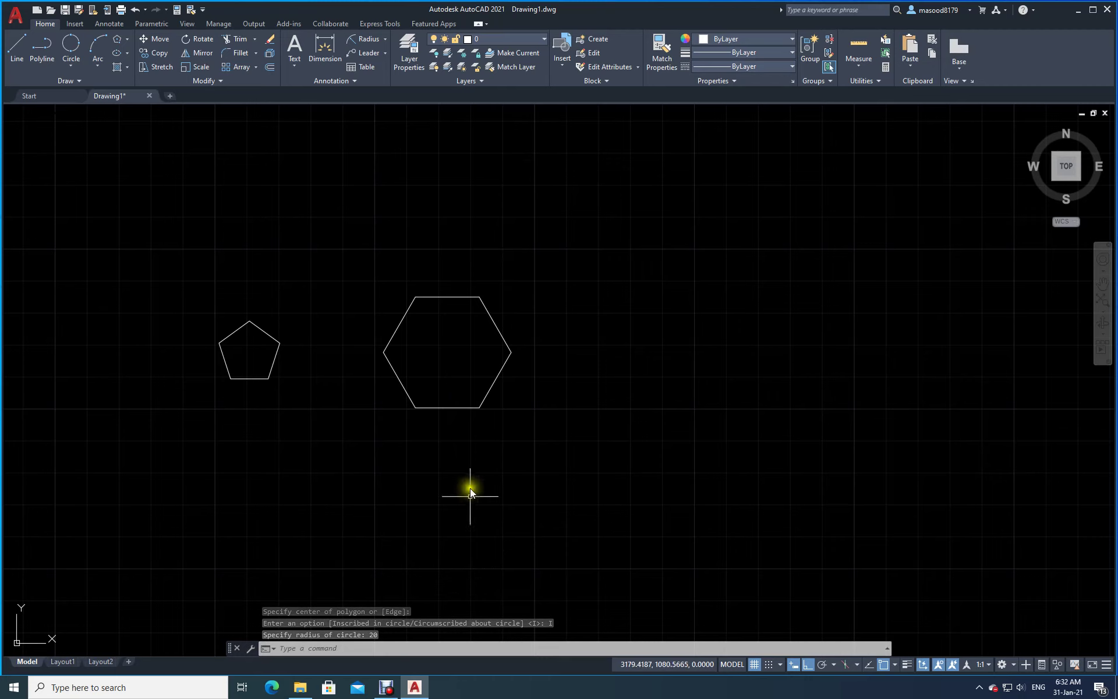
Step: Dimension the inscribed hexagon's width between its left and right corners, placing the dimension line below it
{"action": "left_click", "coordinate": [324, 44]}
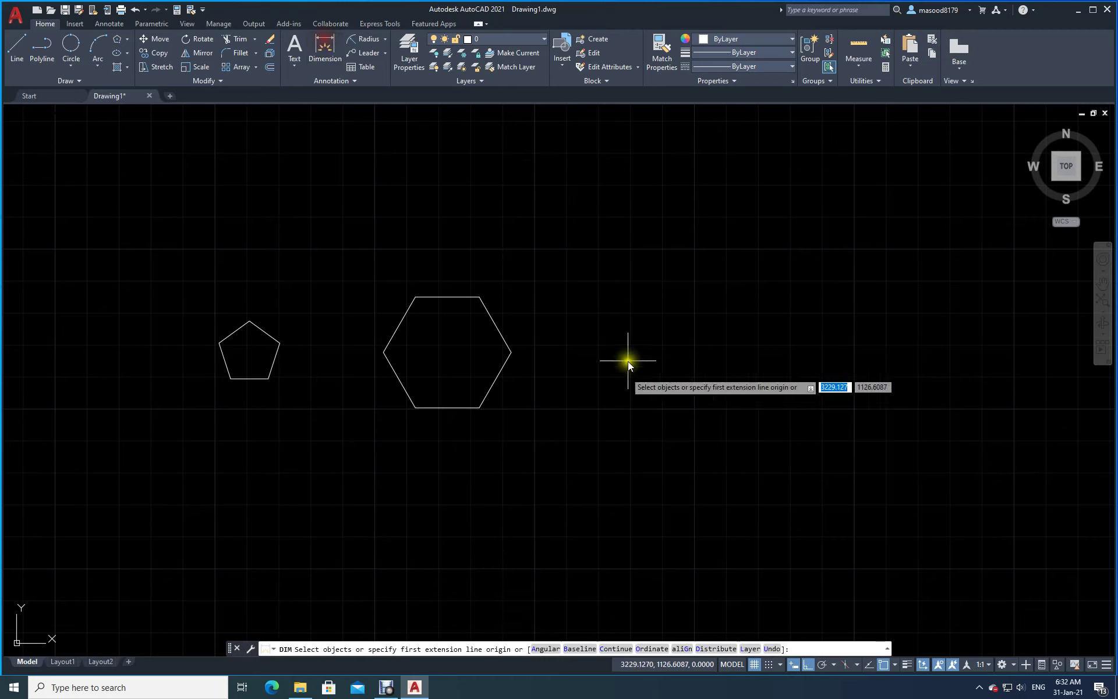
{"action": "left_click", "coordinate": [510, 351]}
{"action": "left_click", "coordinate": [383, 352]}
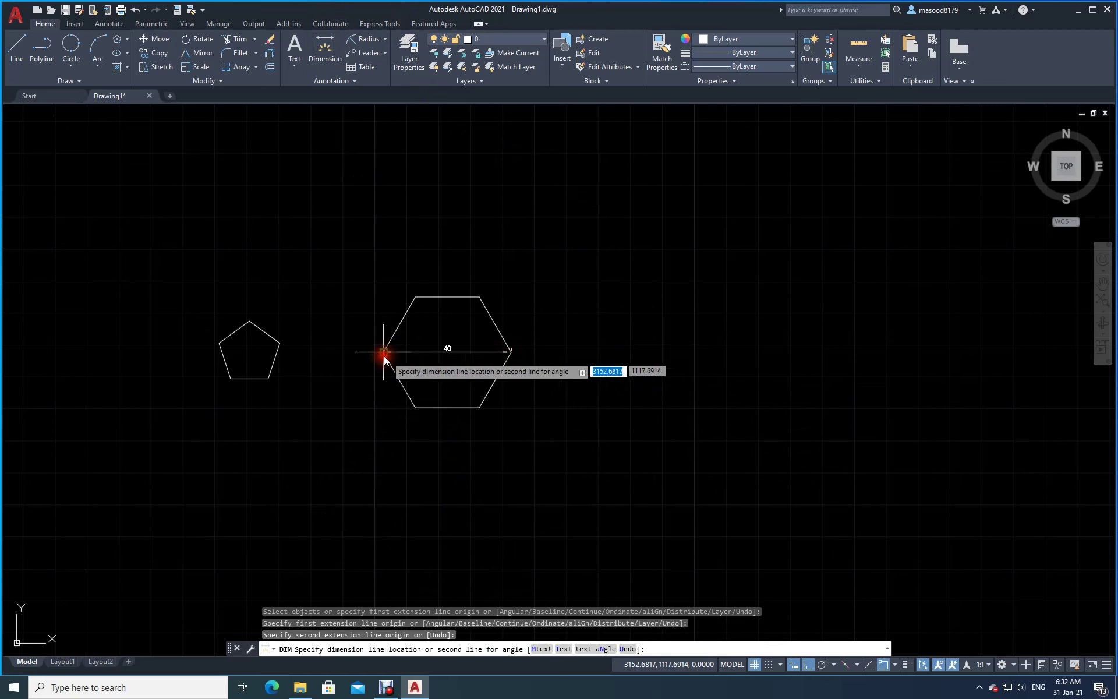
{"action": "left_click", "coordinate": [421, 463]}
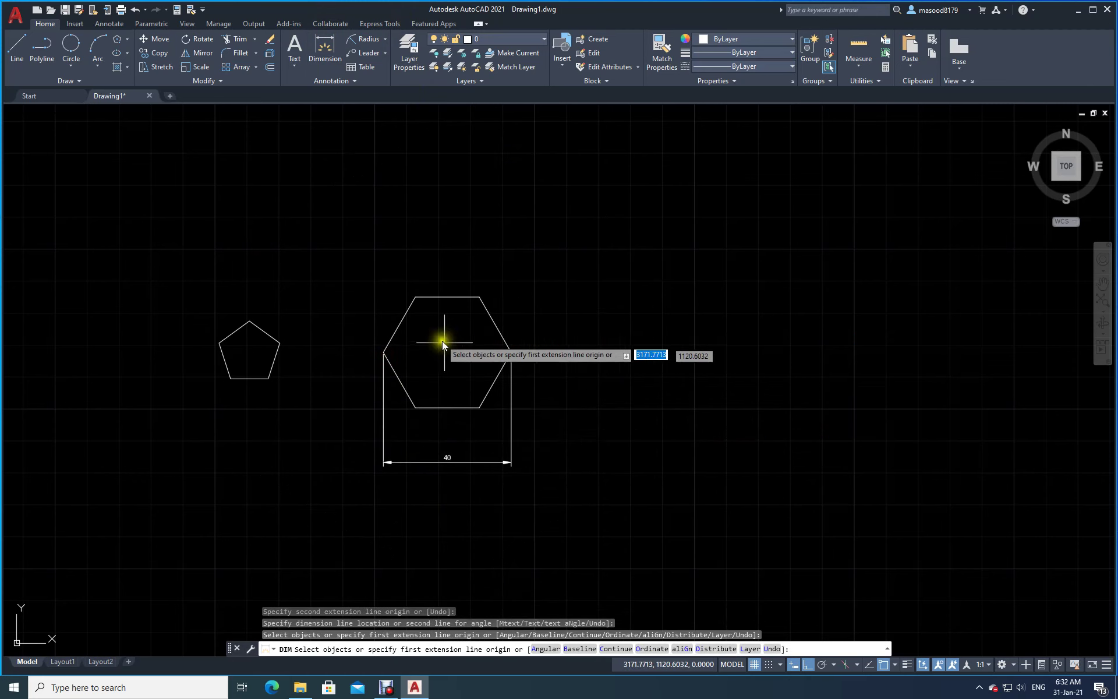
Step: Erase the width dimension below the inscribed hexagon
{"action": "left_click", "coordinate": [269, 39]}
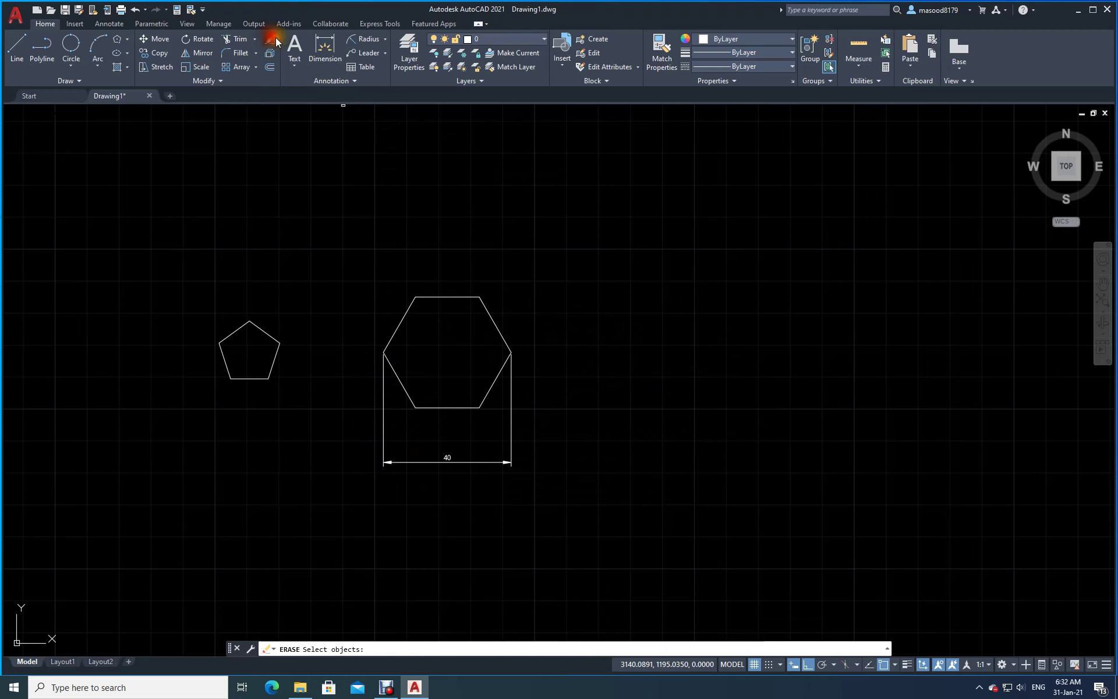
{"action": "left_click", "coordinate": [549, 495]}
{"action": "left_click", "coordinate": [416, 455]}
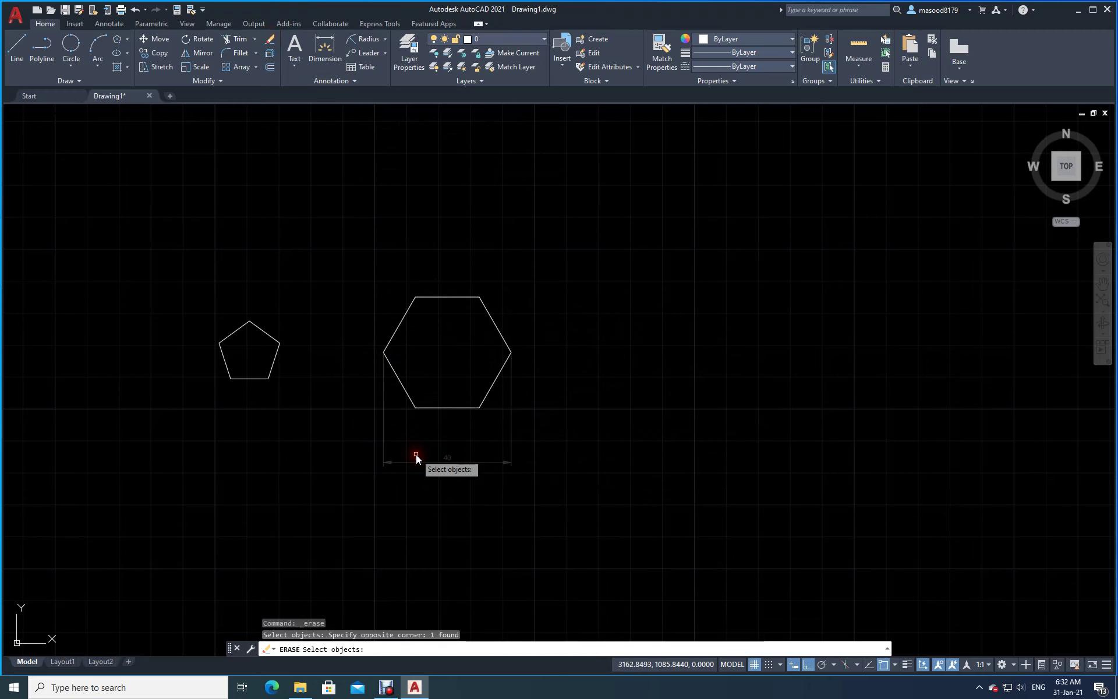
{"action": "key", "text": "Return"}
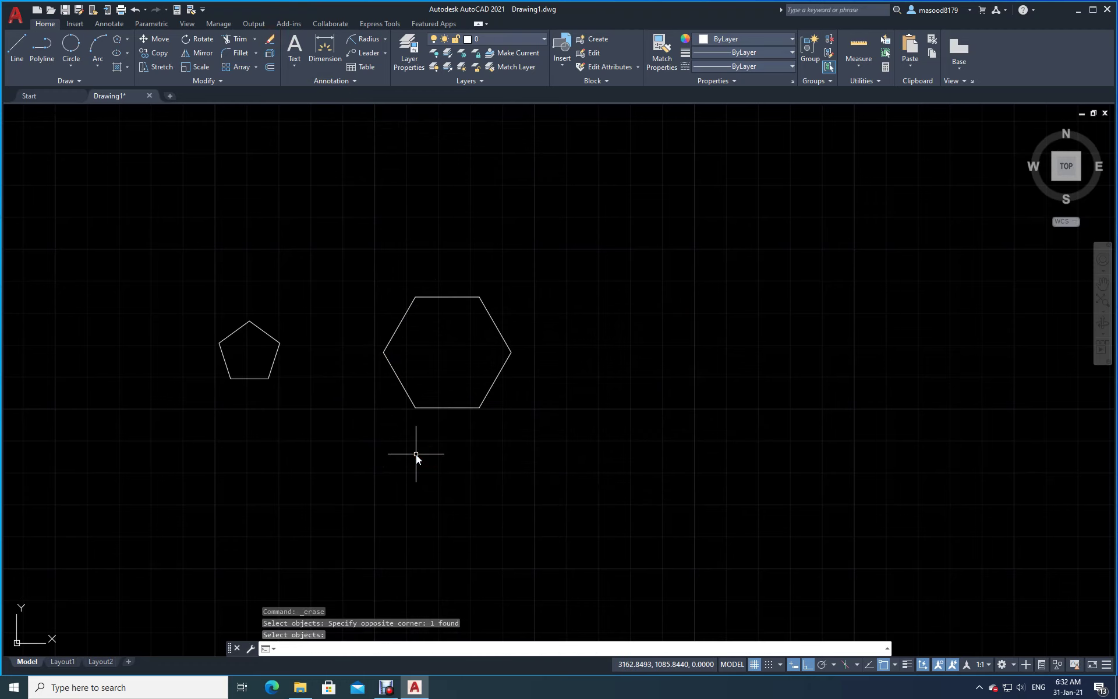
Step: Draw a six-sided polygon circumscribed about a circle of radius 20 to the right of the inscribed hexagon
{"action": "left_click", "coordinate": [117, 39]}
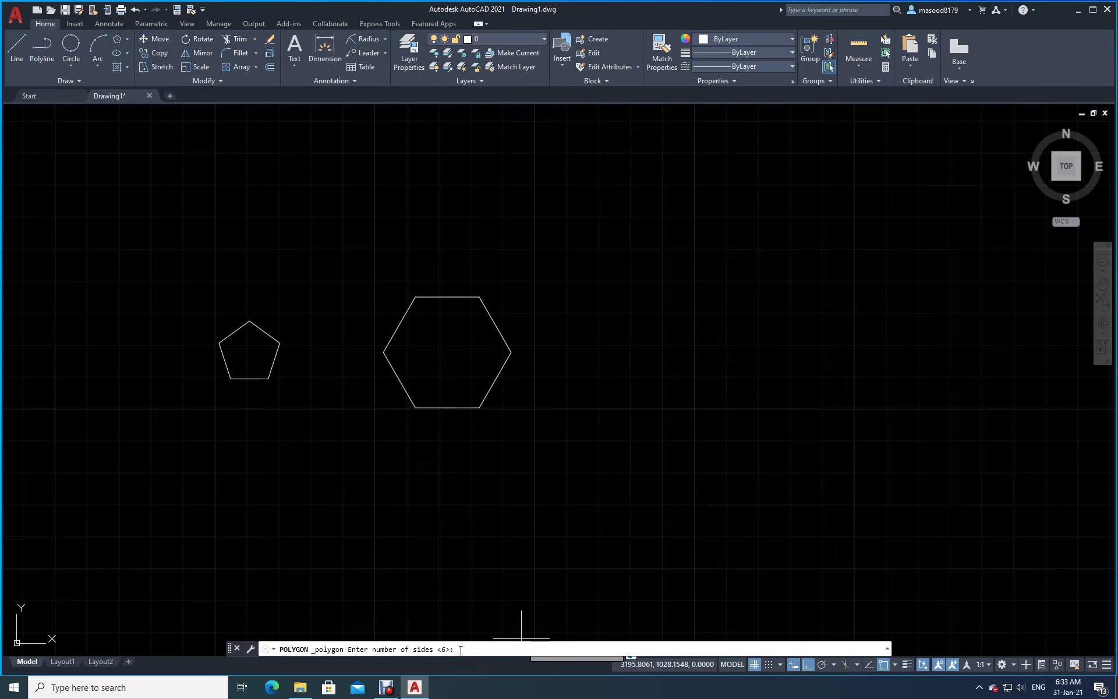
{"action": "key", "text": "Return"}
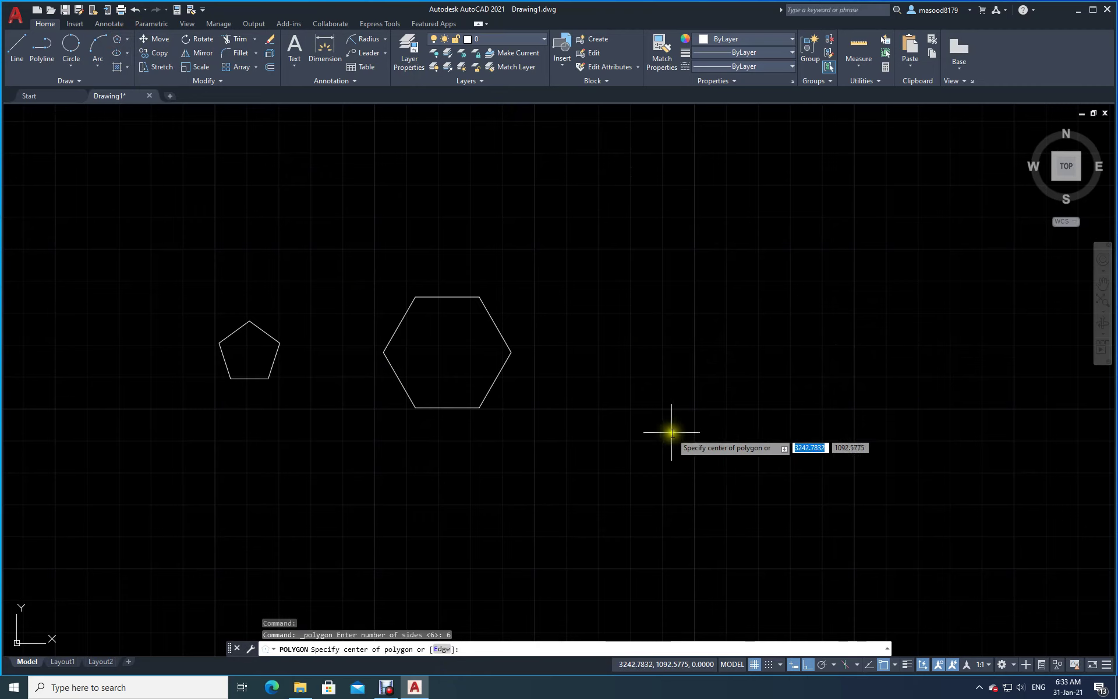
{"action": "left_click", "coordinate": [684, 346]}
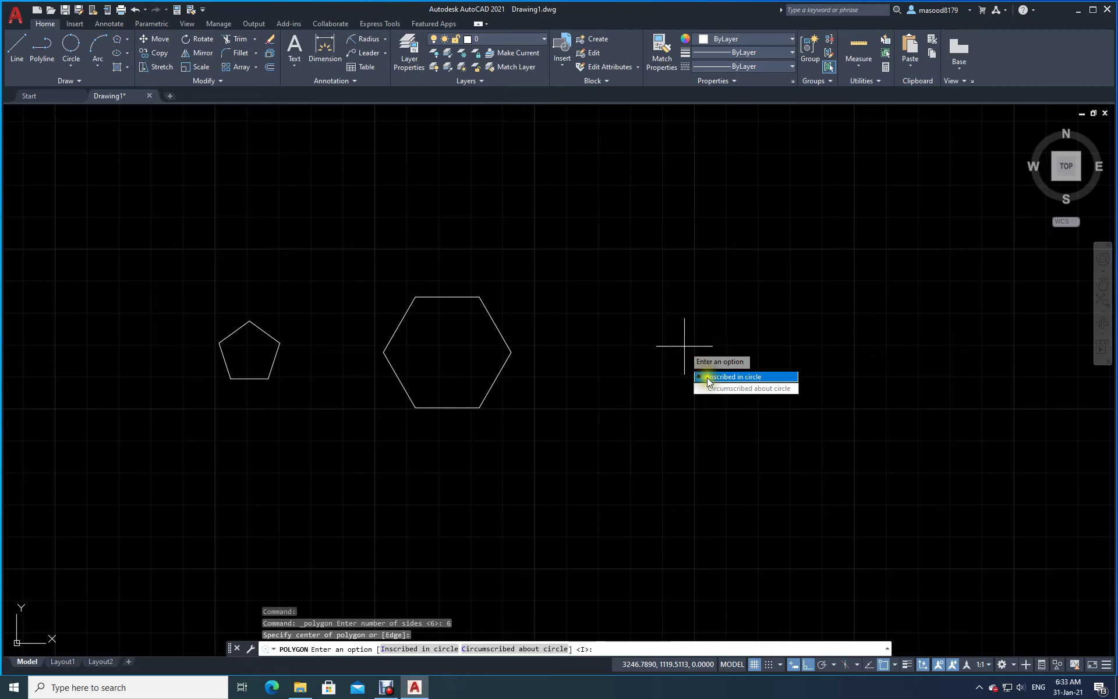
{"action": "left_click", "coordinate": [717, 388]}
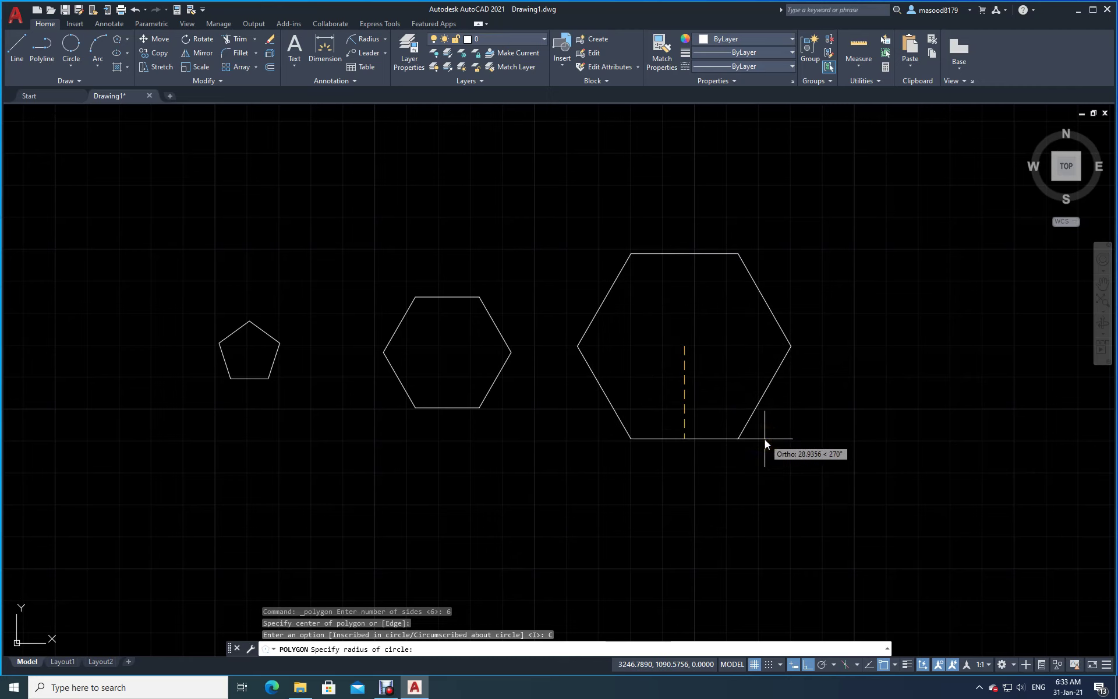
{"action": "type", "text": "20"}
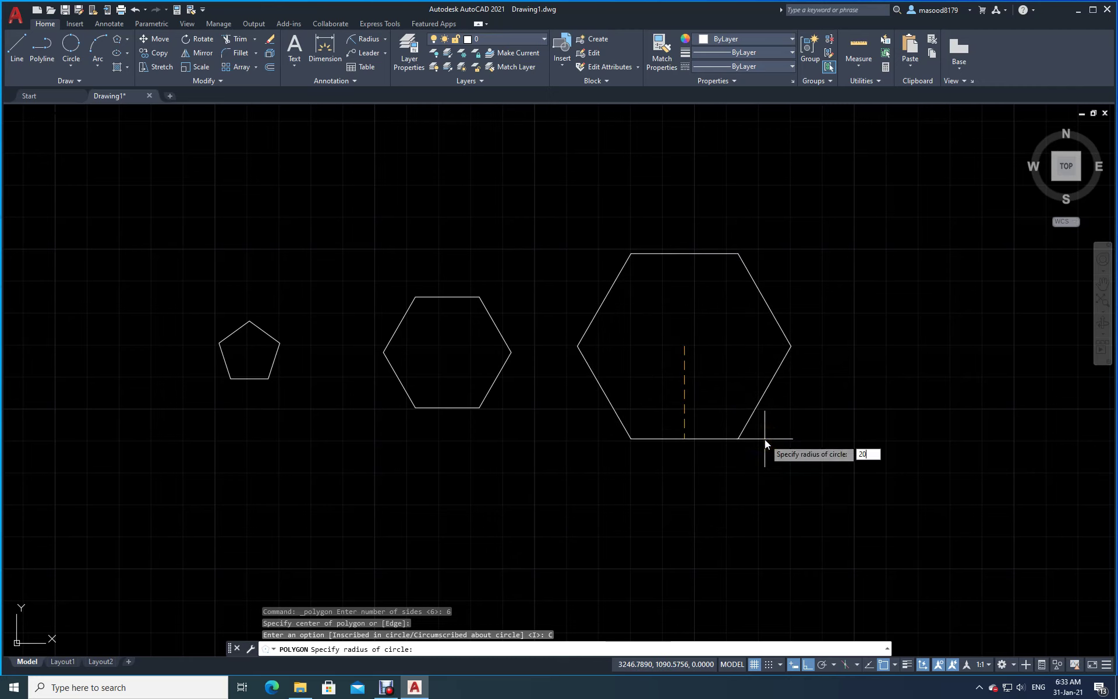
{"action": "key", "text": "Return"}
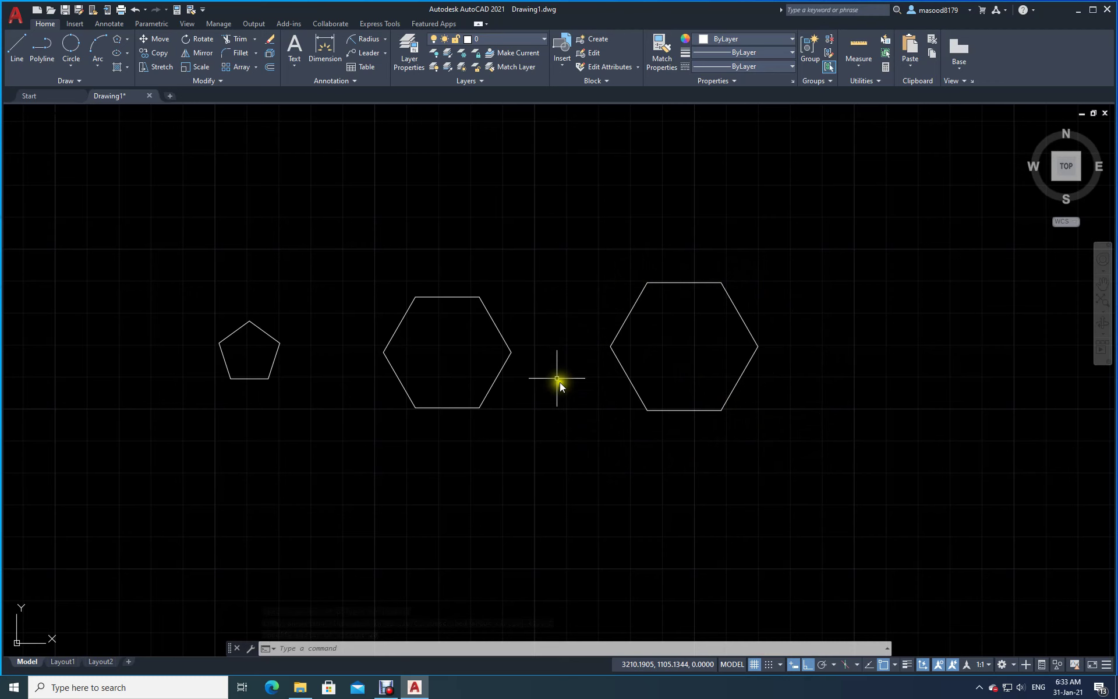
Step: Add a horizontal dimension from the right corner to the left corner of the inscribed hexagon, with its line below the shape
{"action": "scroll", "coordinate": [713, 357], "scroll_direction": "up", "scroll_amount": 2}
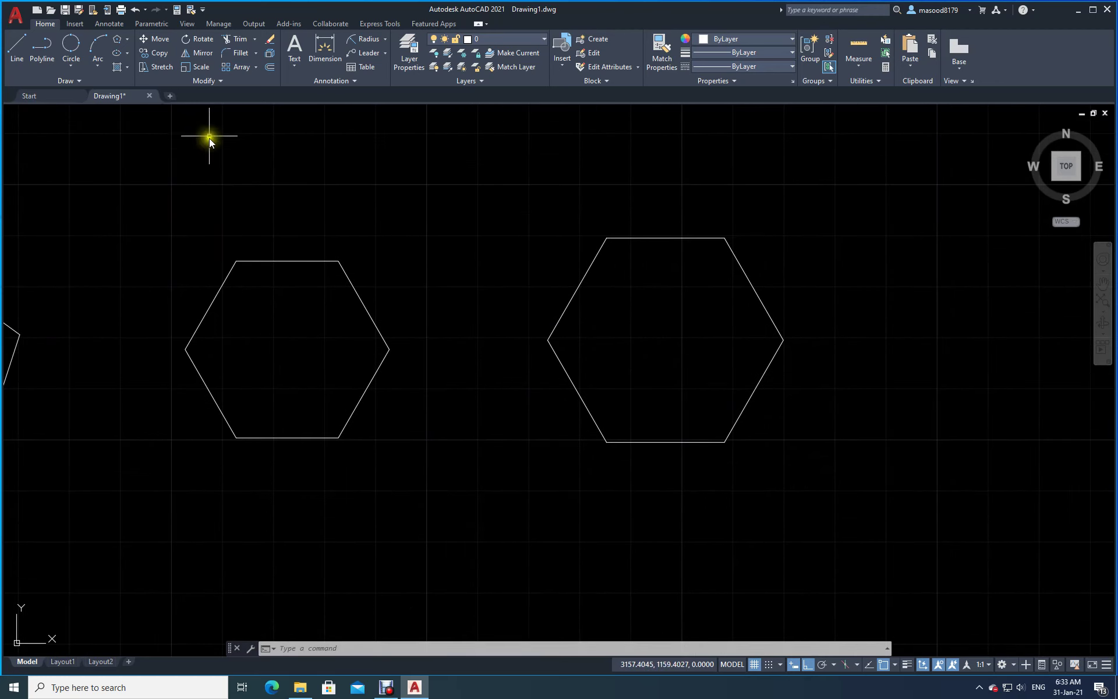
{"action": "left_click", "coordinate": [324, 40]}
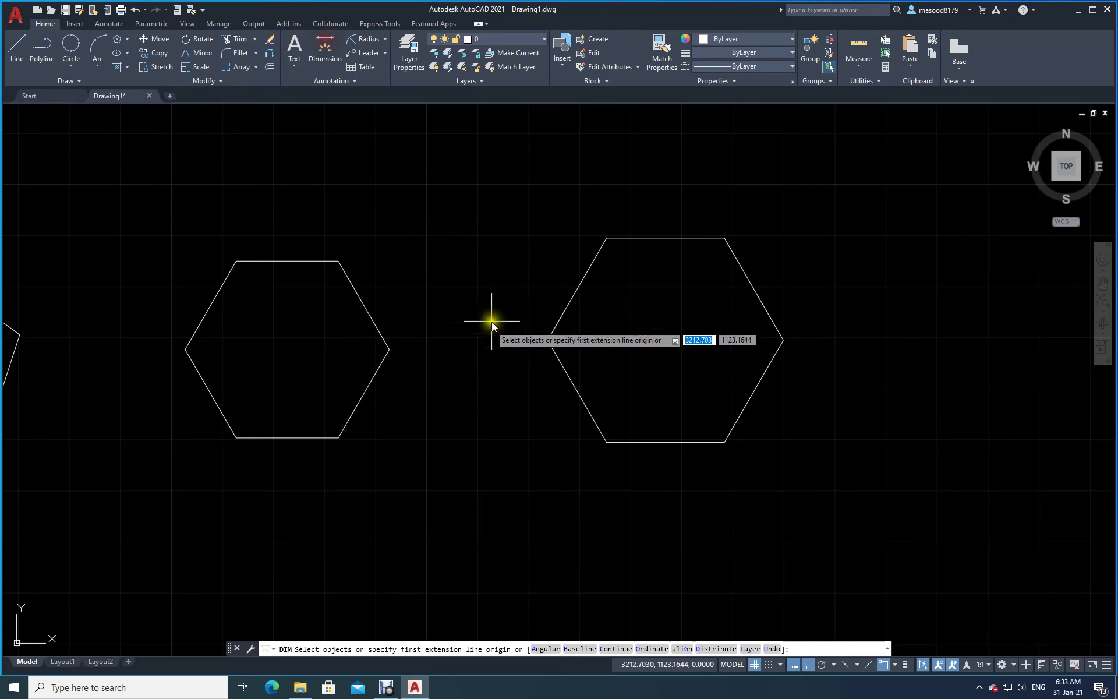
{"action": "left_click", "coordinate": [389, 349]}
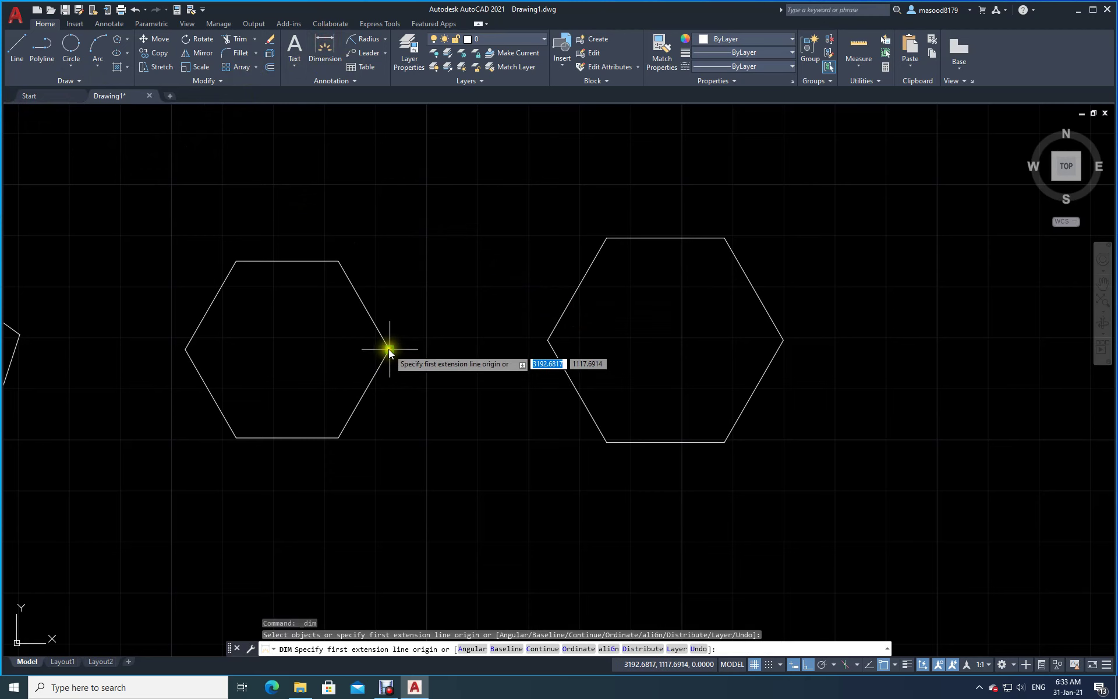
{"action": "left_click", "coordinate": [185, 351]}
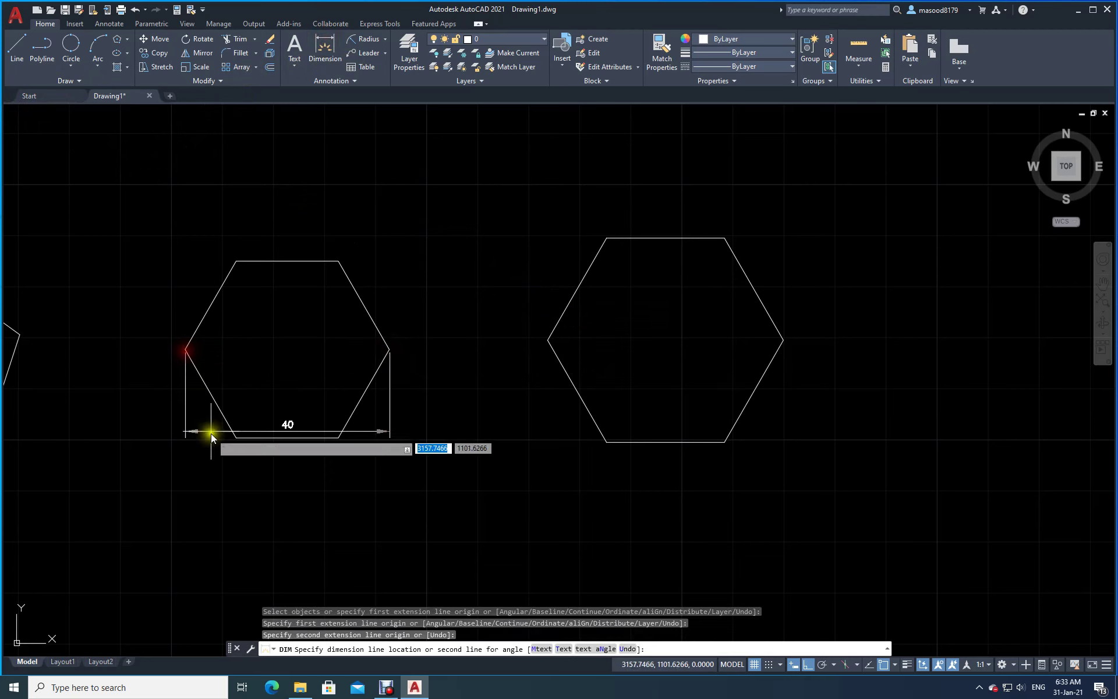
{"action": "left_click", "coordinate": [222, 505]}
{"action": "key", "text": "Return"}
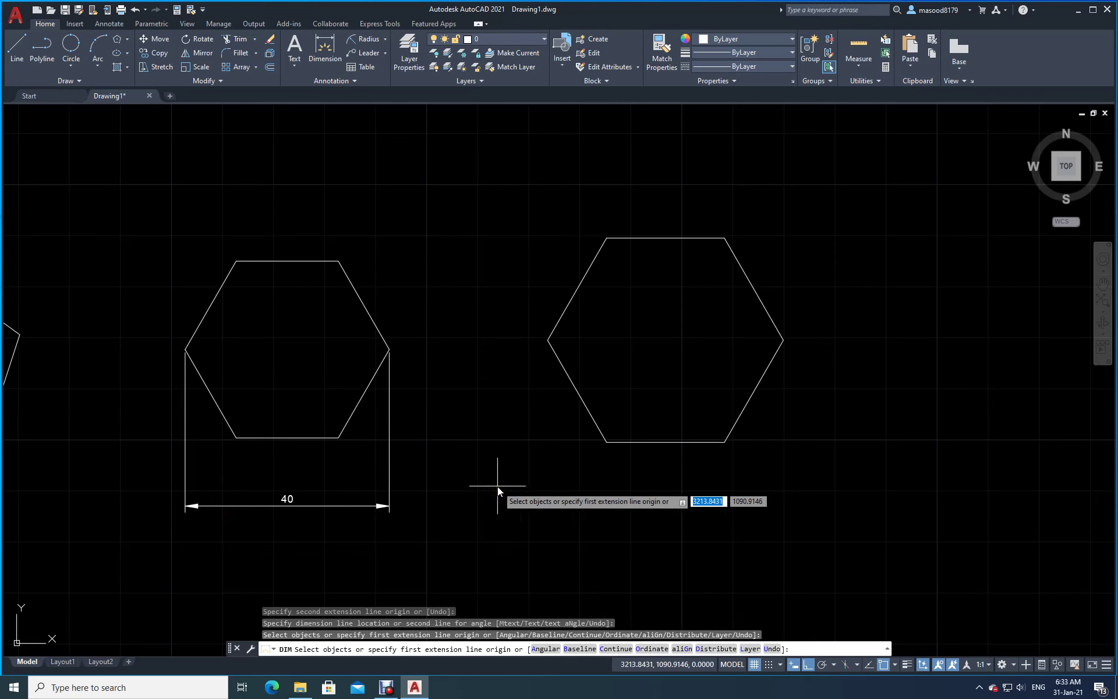
Step: Draw a 3-Point circle through the right, upper-left and left corners of the inscribed hexagon
{"action": "left_click", "coordinate": [70, 69]}
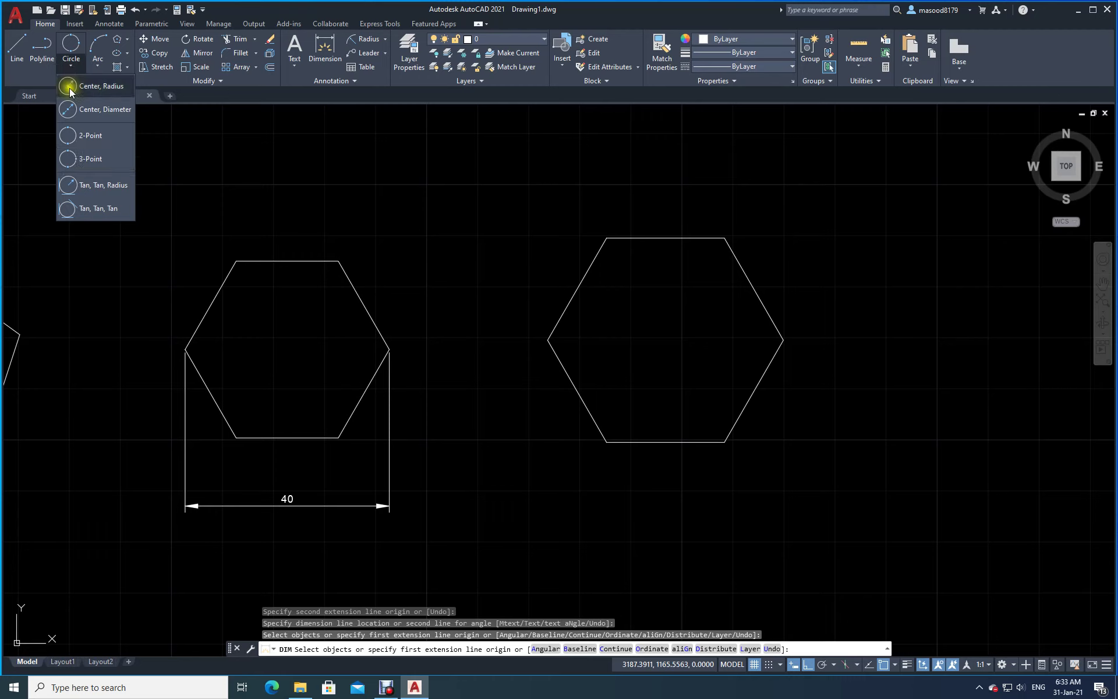
{"action": "left_click", "coordinate": [79, 158]}
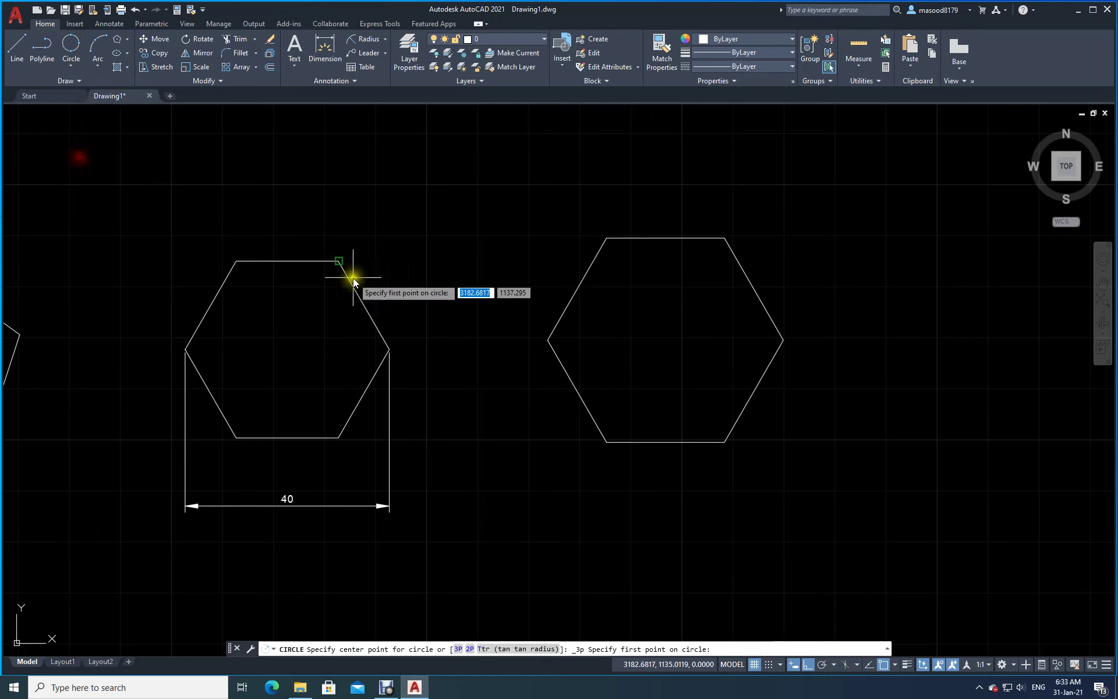
{"action": "left_click", "coordinate": [389, 350]}
{"action": "left_click", "coordinate": [230, 263]}
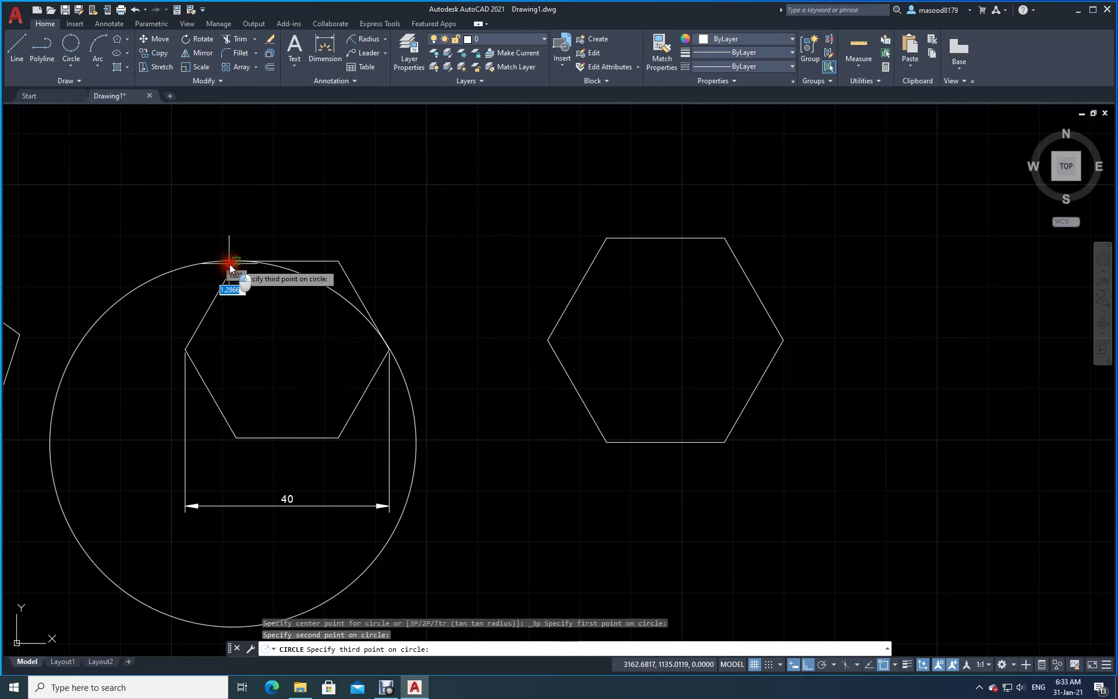
{"action": "left_click", "coordinate": [186, 351]}
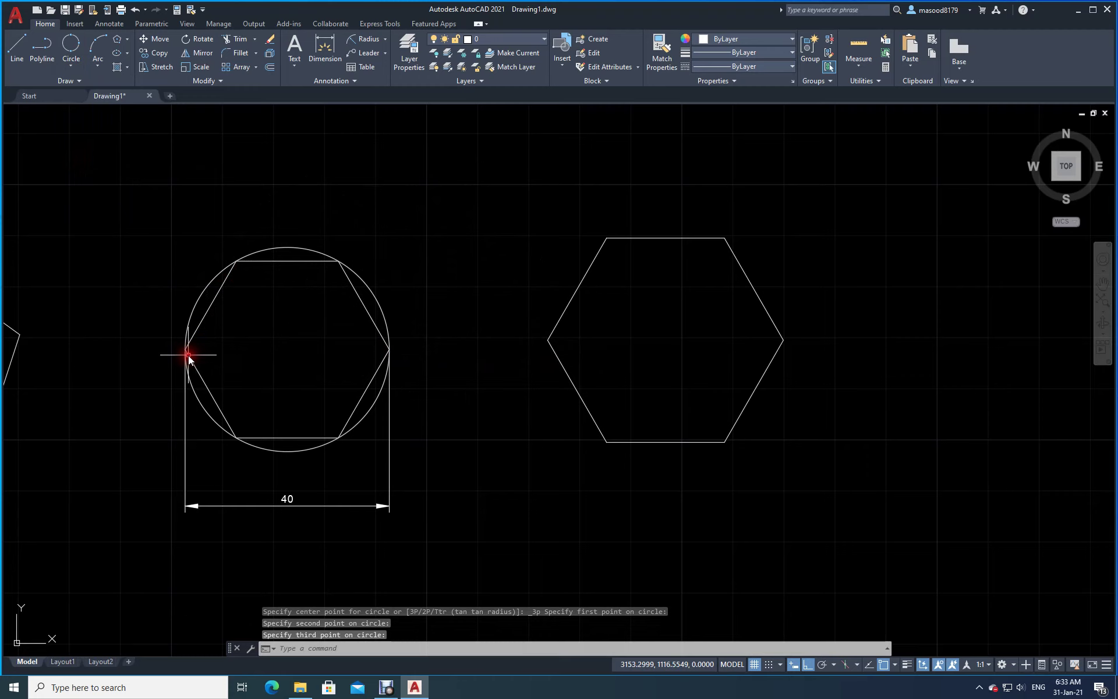
{"action": "left_click", "coordinate": [266, 577]}
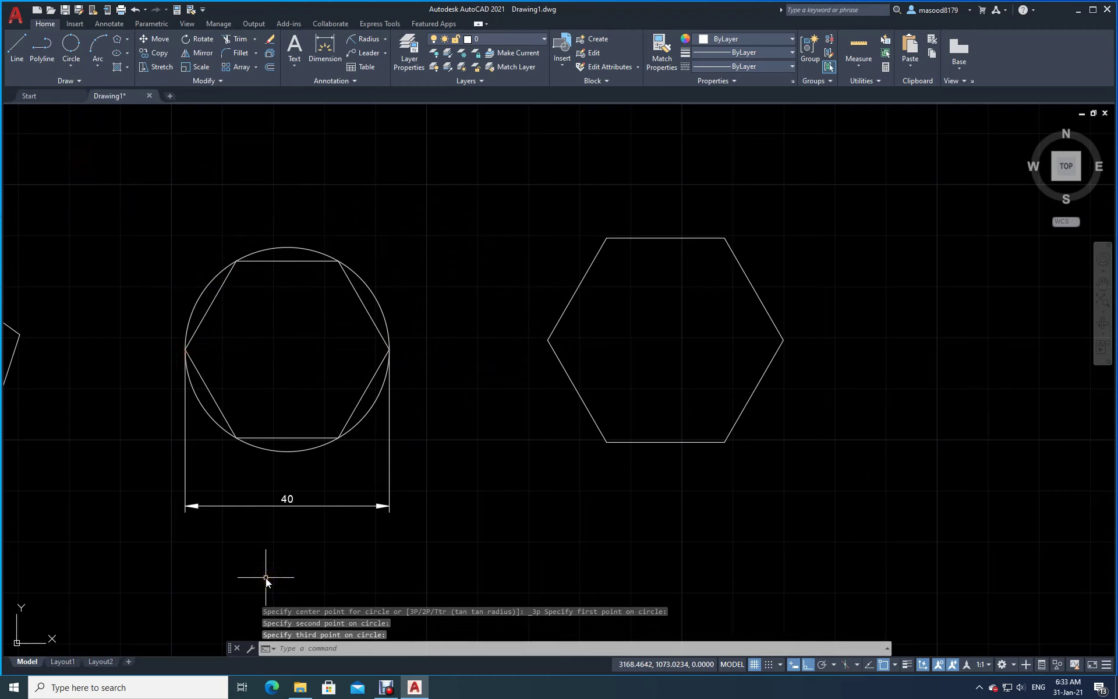
{"action": "left_click", "coordinate": [252, 566]}
{"action": "left_click", "coordinate": [647, 318]}
{"action": "left_click", "coordinate": [650, 410]}
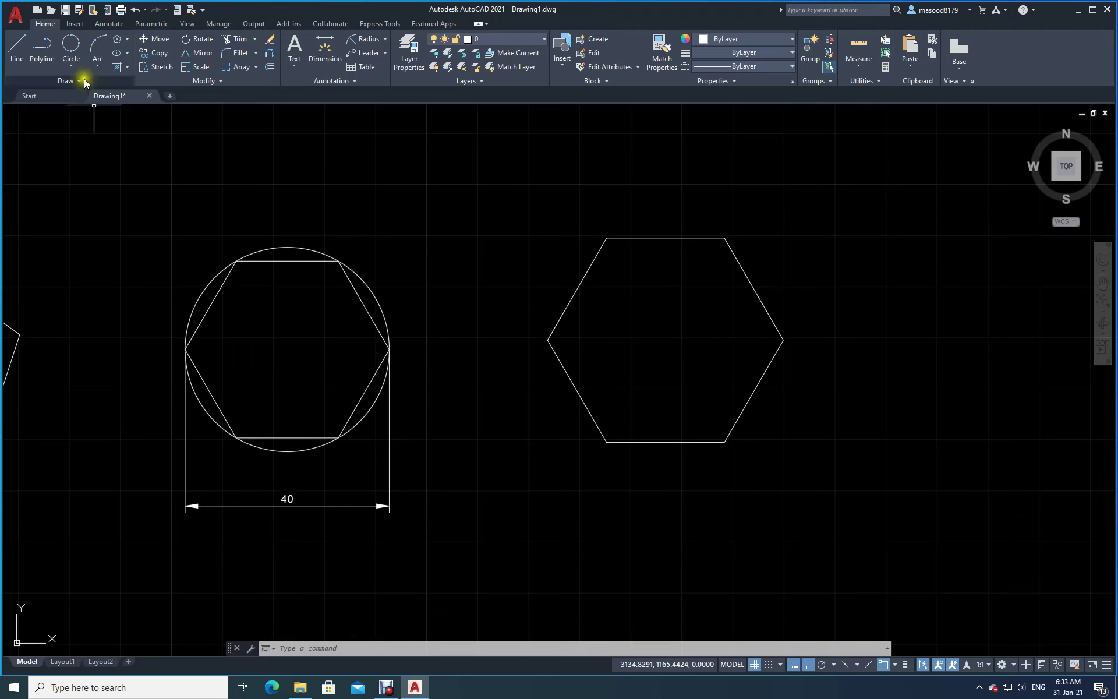
Step: Draw a Tan, Tan, Tan circle inside the circumscribed hexagon, tangent to its lower-right, upper-right and upper-left sides
{"action": "left_click", "coordinate": [69, 69]}
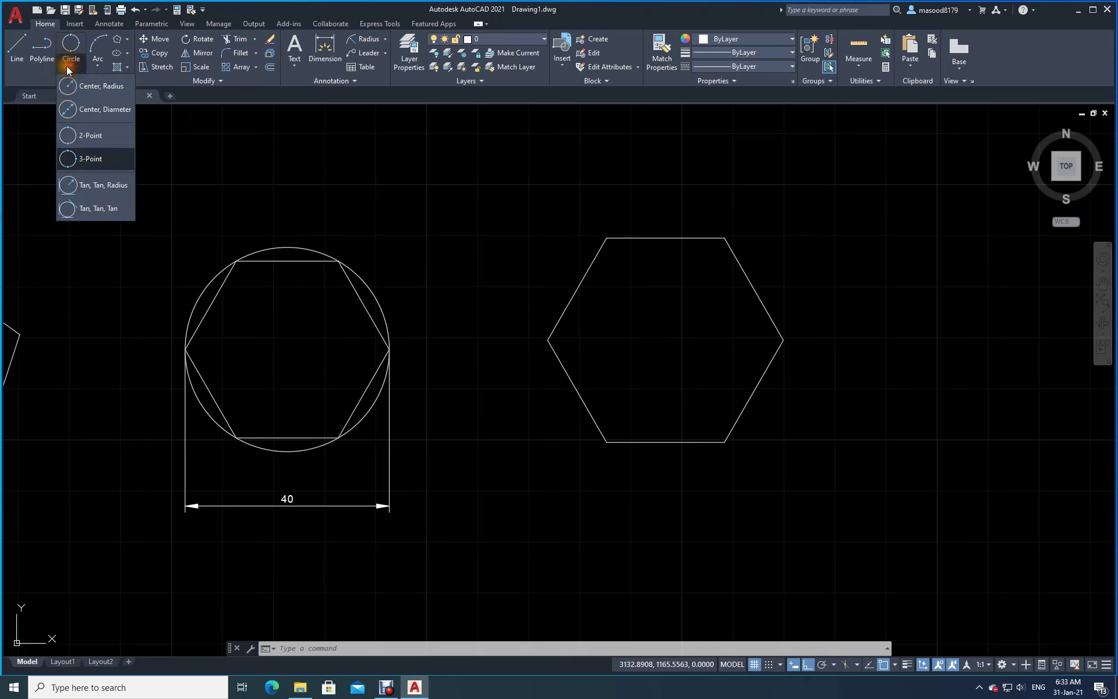
{"action": "left_click", "coordinate": [95, 209]}
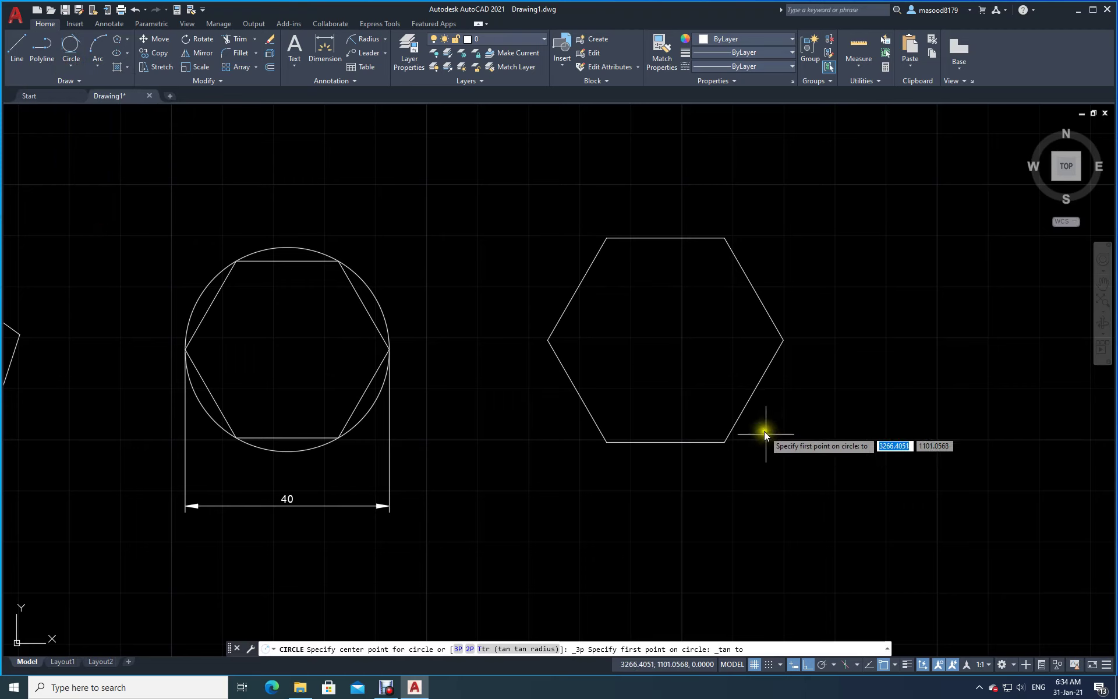
{"action": "left_click", "coordinate": [754, 378]}
{"action": "left_click", "coordinate": [748, 285]}
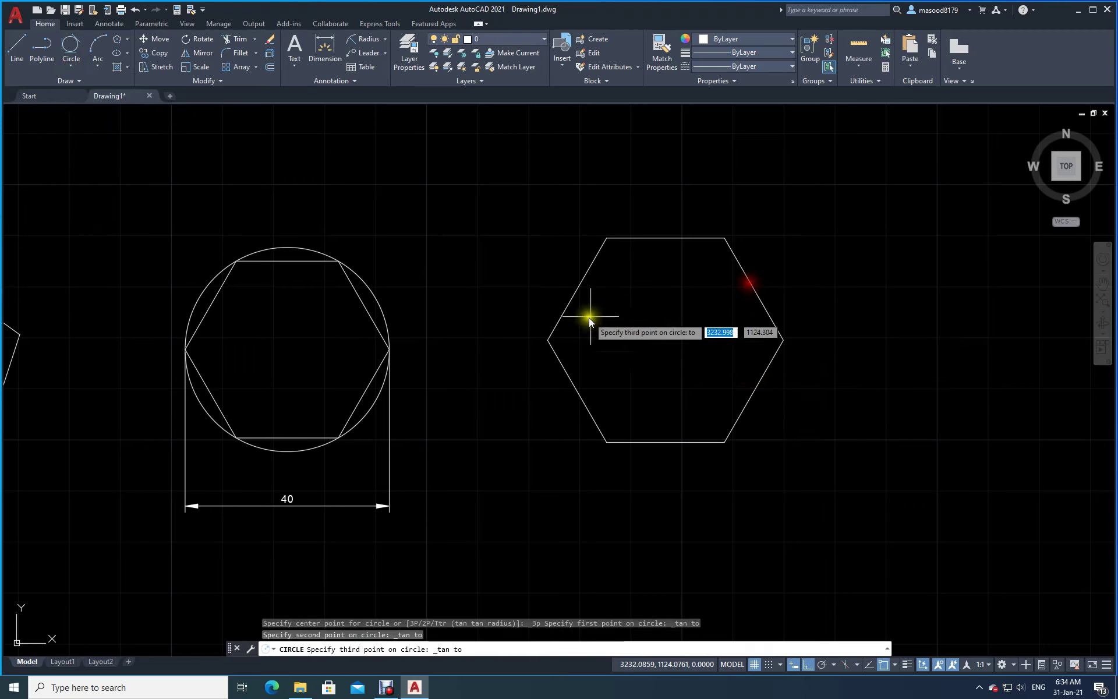
{"action": "left_click", "coordinate": [576, 300]}
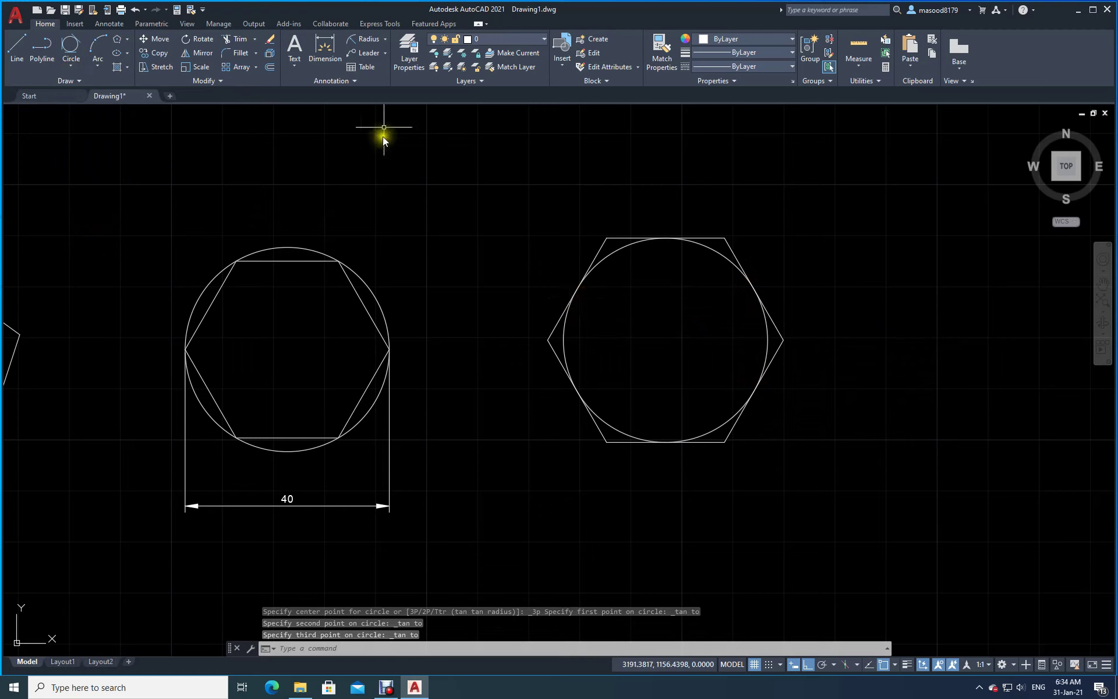
Step: Add an aligned dimension from the circumscribed hexagon's right corner to its lower-left corner, with its line outside the lower-right side
{"action": "left_click", "coordinate": [384, 39]}
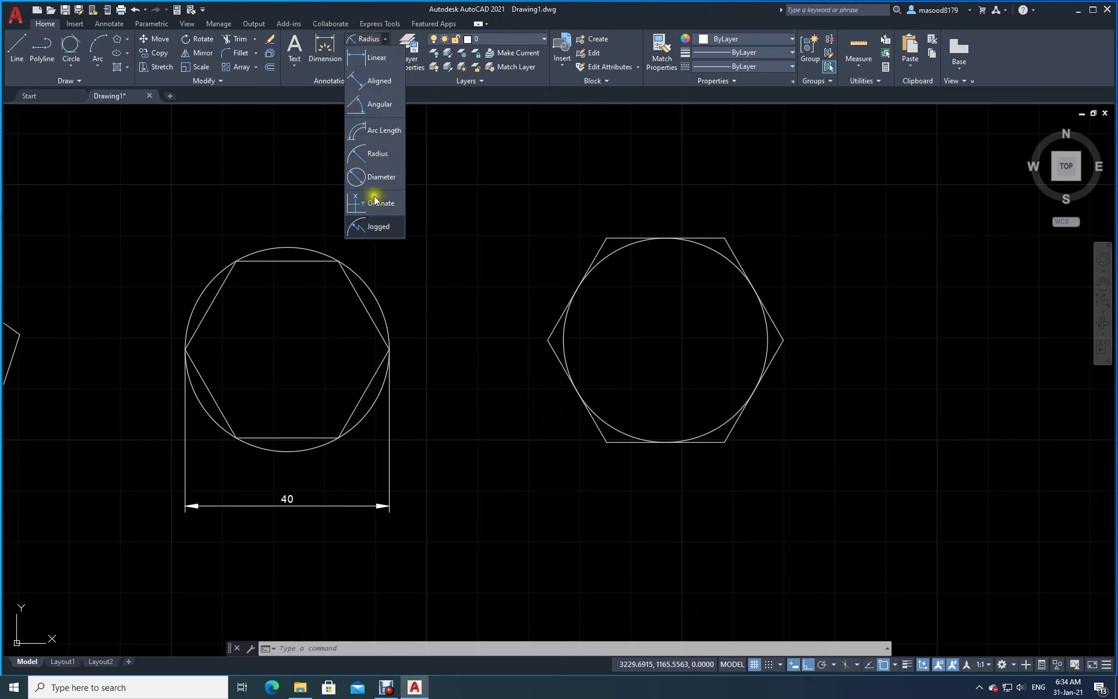
{"action": "left_click", "coordinate": [375, 81]}
{"action": "left_click", "coordinate": [783, 340]}
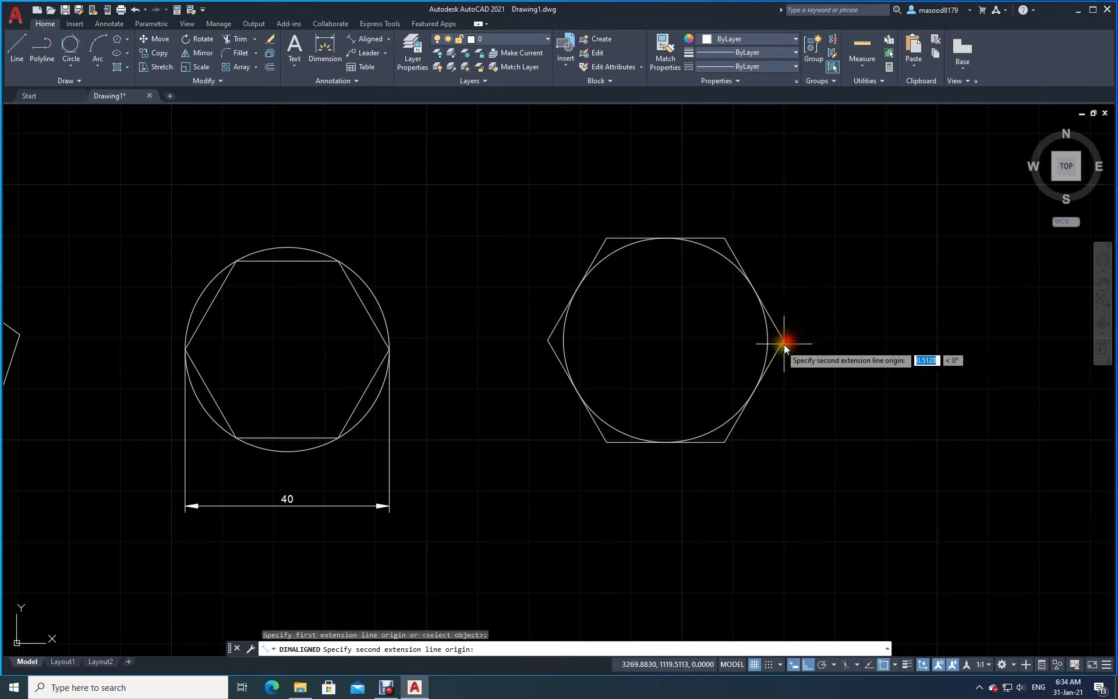
{"action": "left_click", "coordinate": [606, 442]}
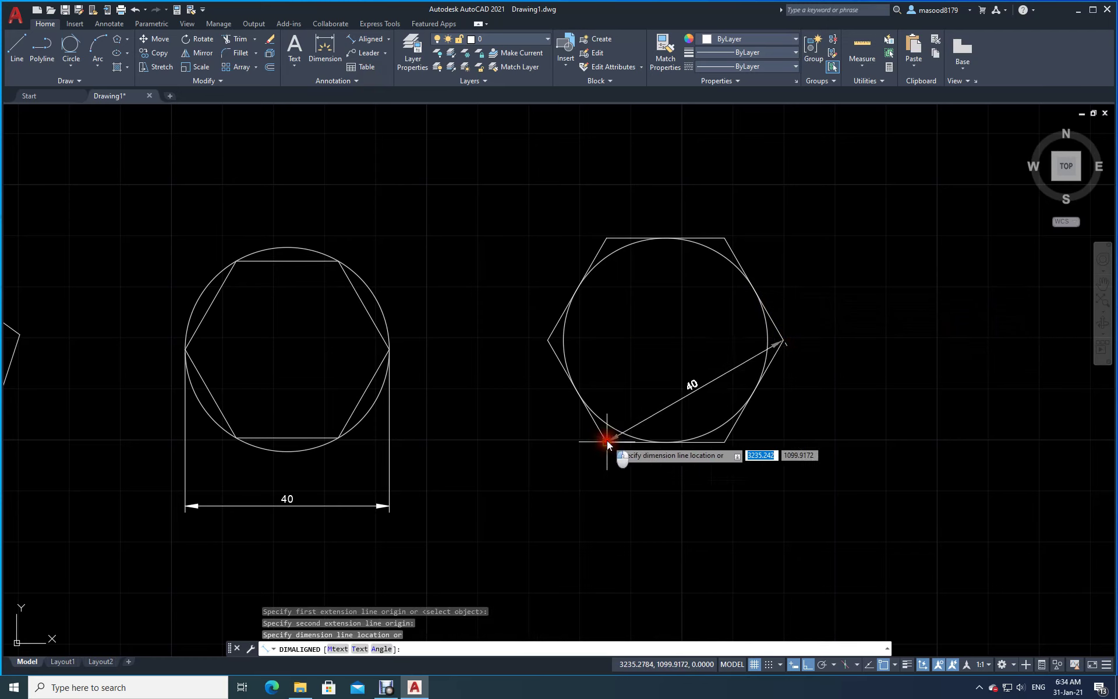
{"action": "left_click", "coordinate": [724, 483]}
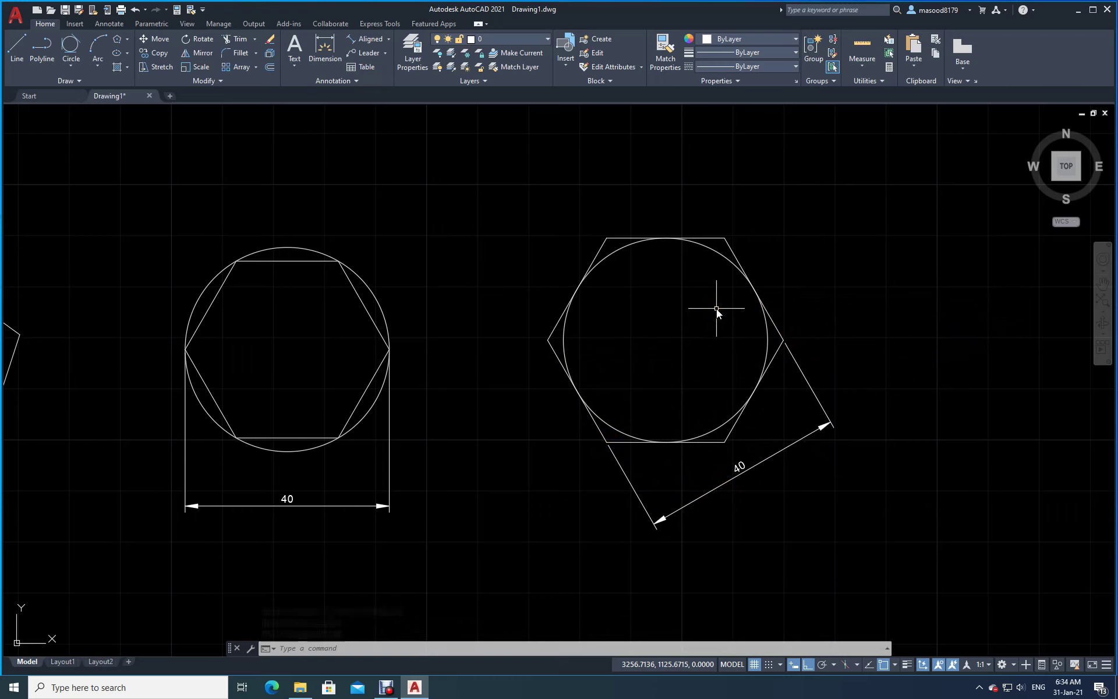
Step: Preview a horizontal dimension between the circumscribed hexagon's left and right corners to check its width, without placing it
{"action": "left_click", "coordinate": [323, 45]}
{"action": "left_click", "coordinate": [549, 340]}
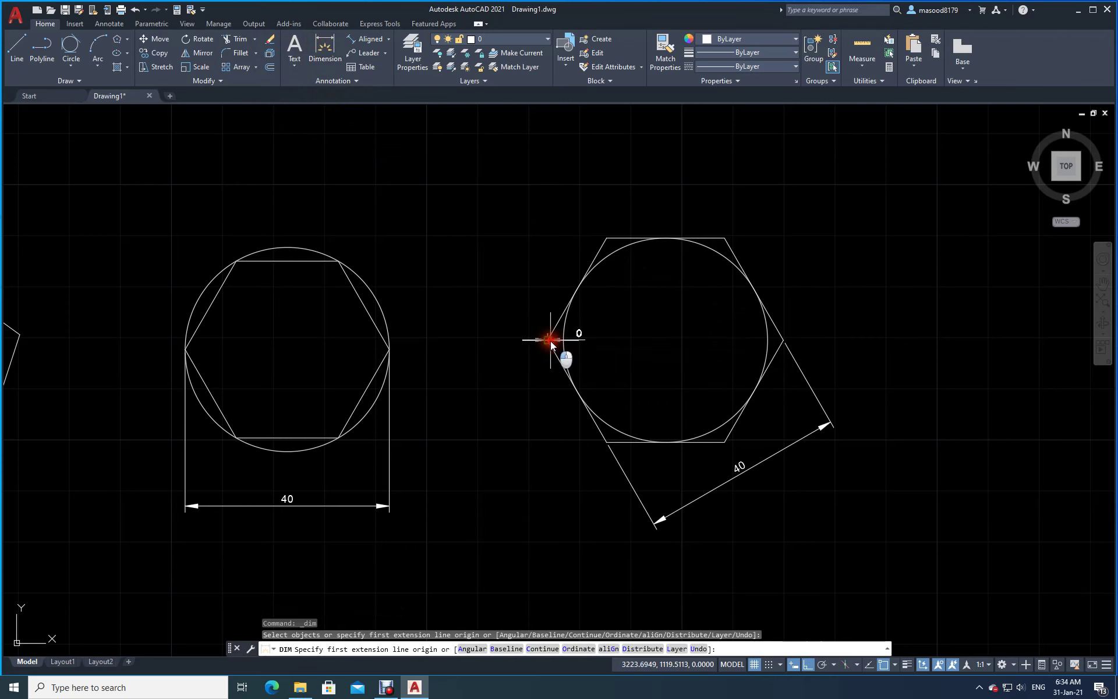
{"action": "left_click", "coordinate": [784, 344]}
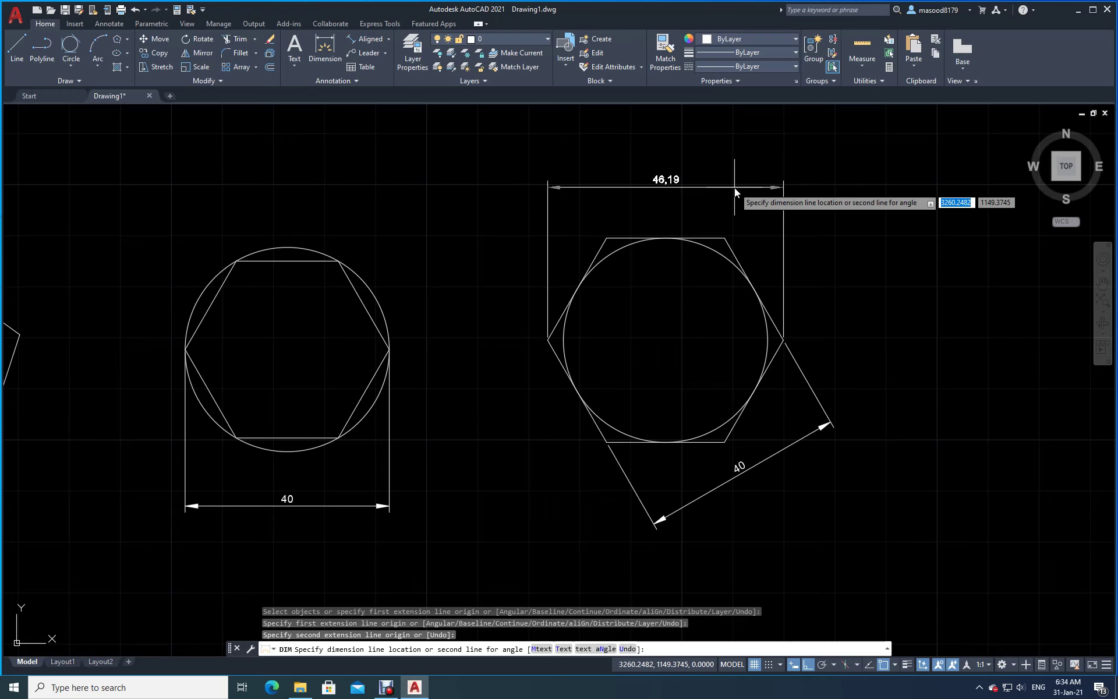
{"action": "key", "text": "Escape"}
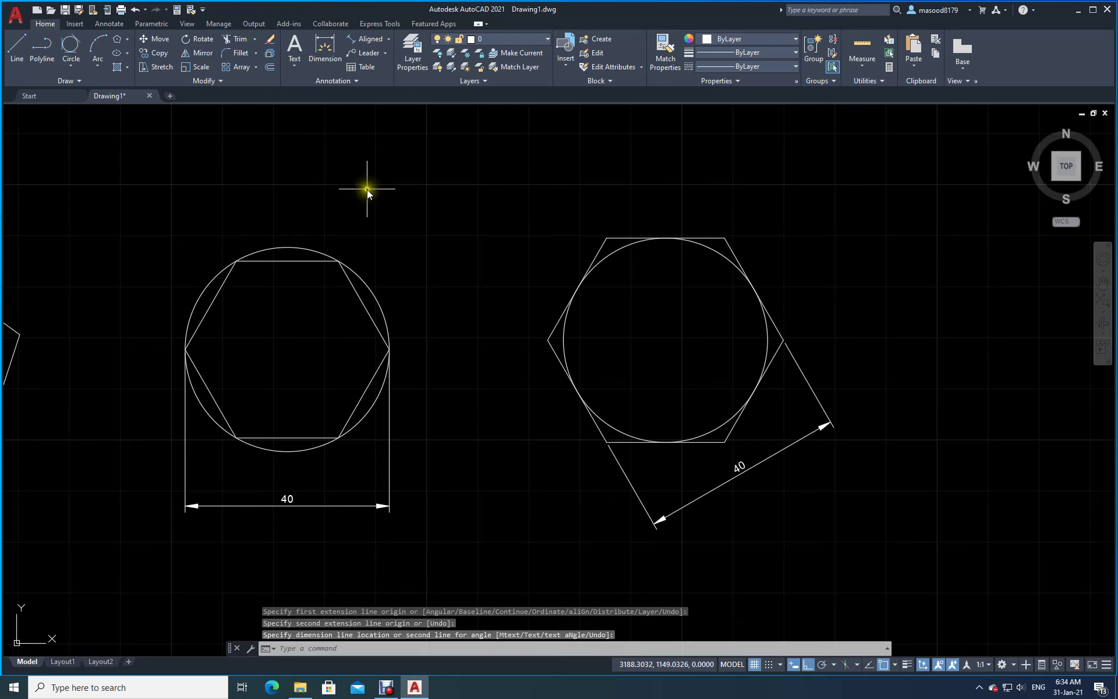